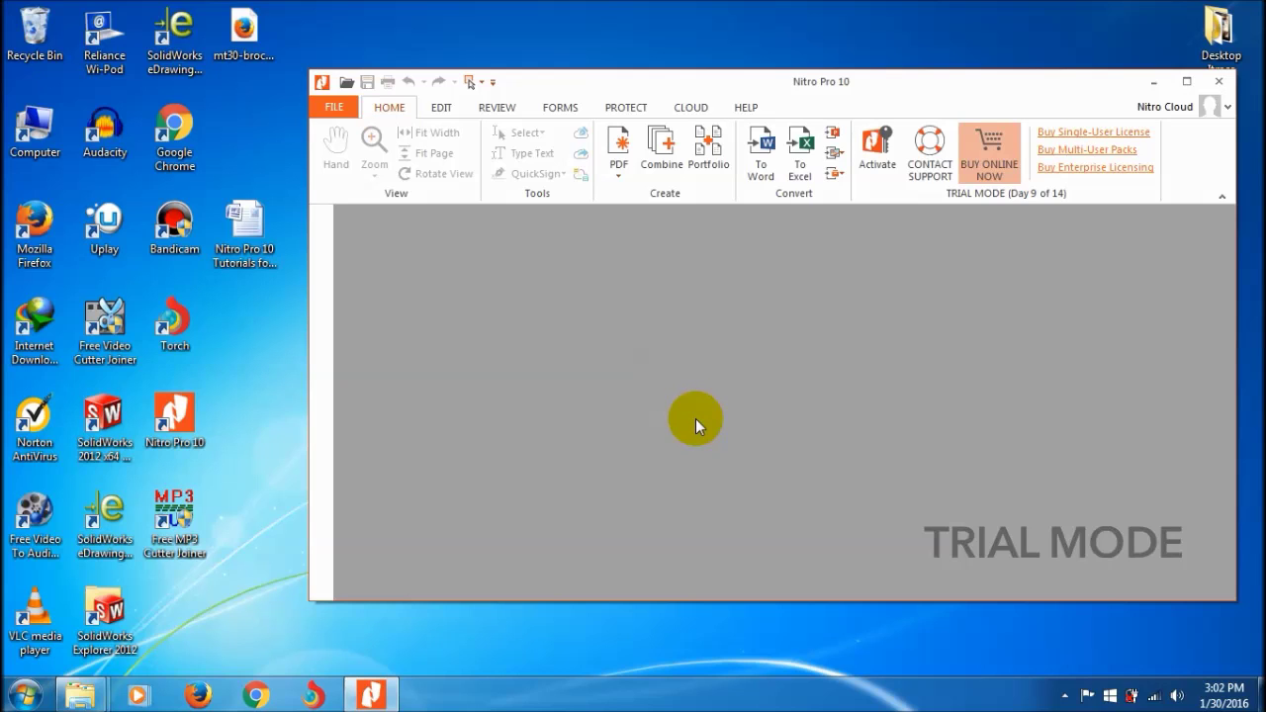
Step: Select the Nitro Pro 10 Tutorials .docx on the desktop and show the From File/Scanner/Clipboard PDF choices
{"action": "left_click", "coordinate": [247, 243]}
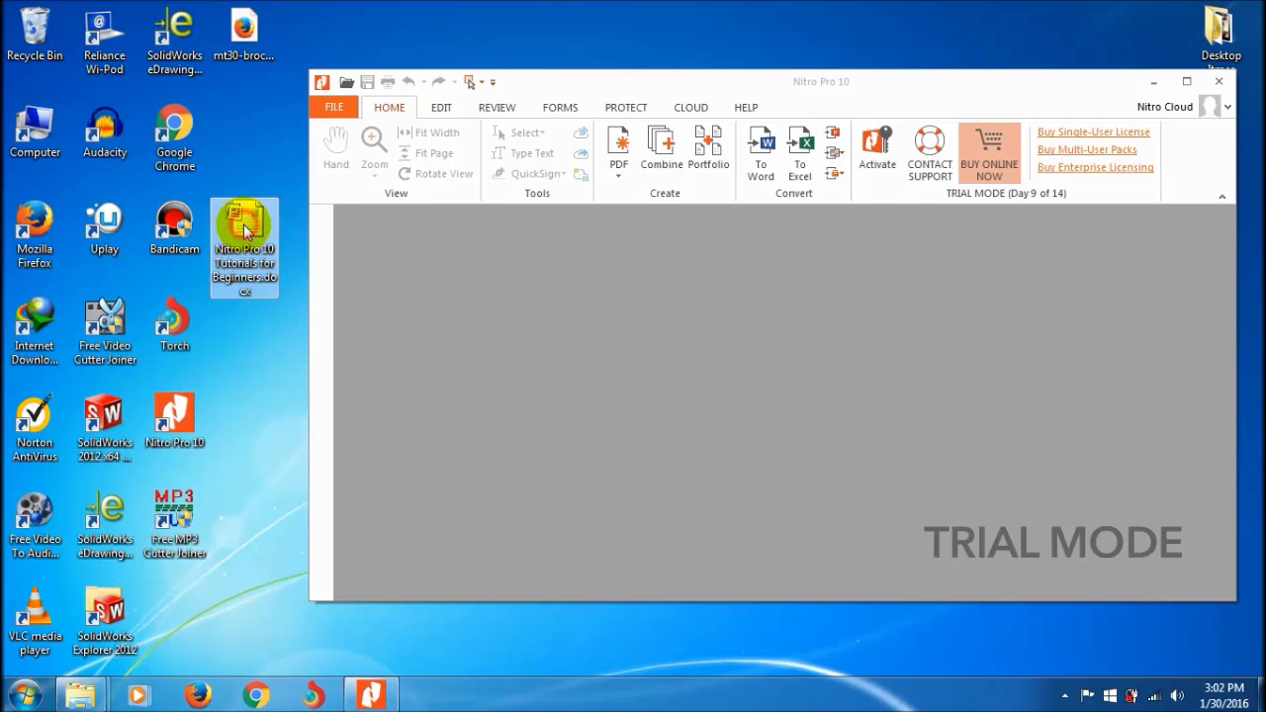
{"action": "mouse_move", "coordinate": [244, 231]}
{"action": "left_mouse_down"}
{"action": "mouse_move", "coordinate": [367, 305]}
{"action": "mouse_move", "coordinate": [306, 277]}
{"action": "mouse_move", "coordinate": [259, 223]}
{"action": "left_mouse_up"}
{"action": "left_click", "coordinate": [618, 170]}
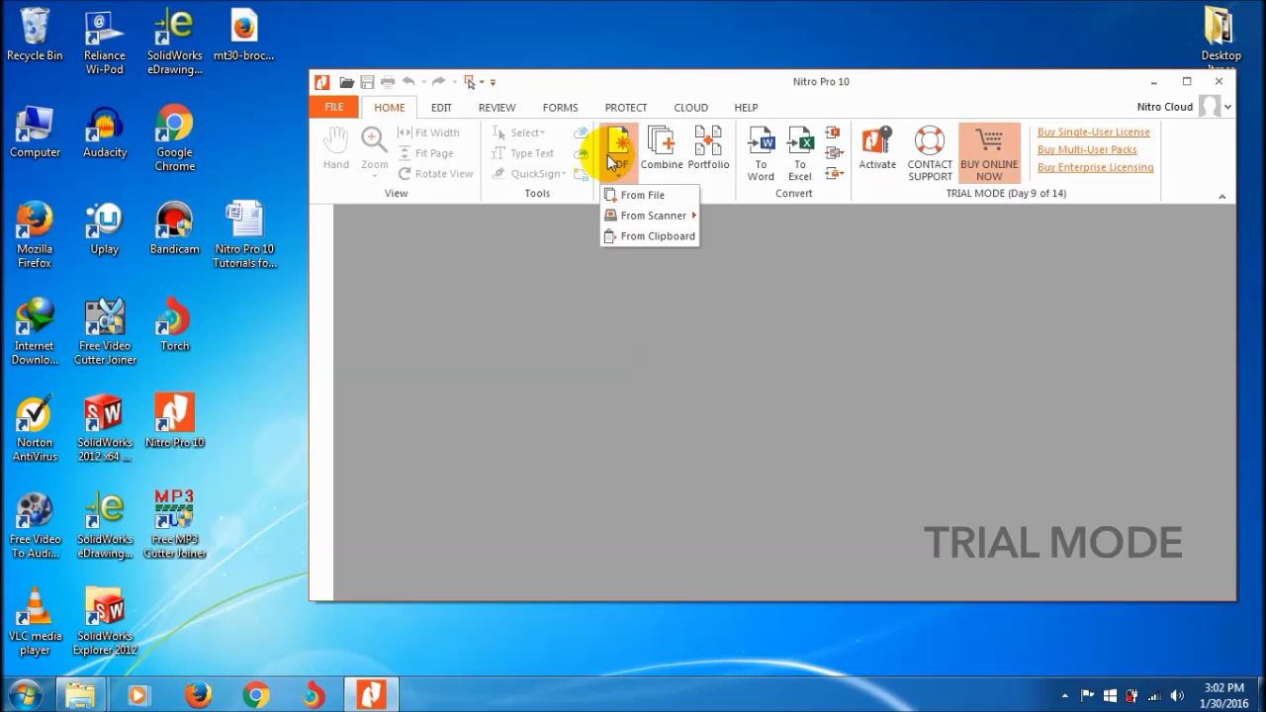
{"action": "left_click", "coordinate": [1064, 696]}
{"action": "left_click", "coordinate": [486, 424]}
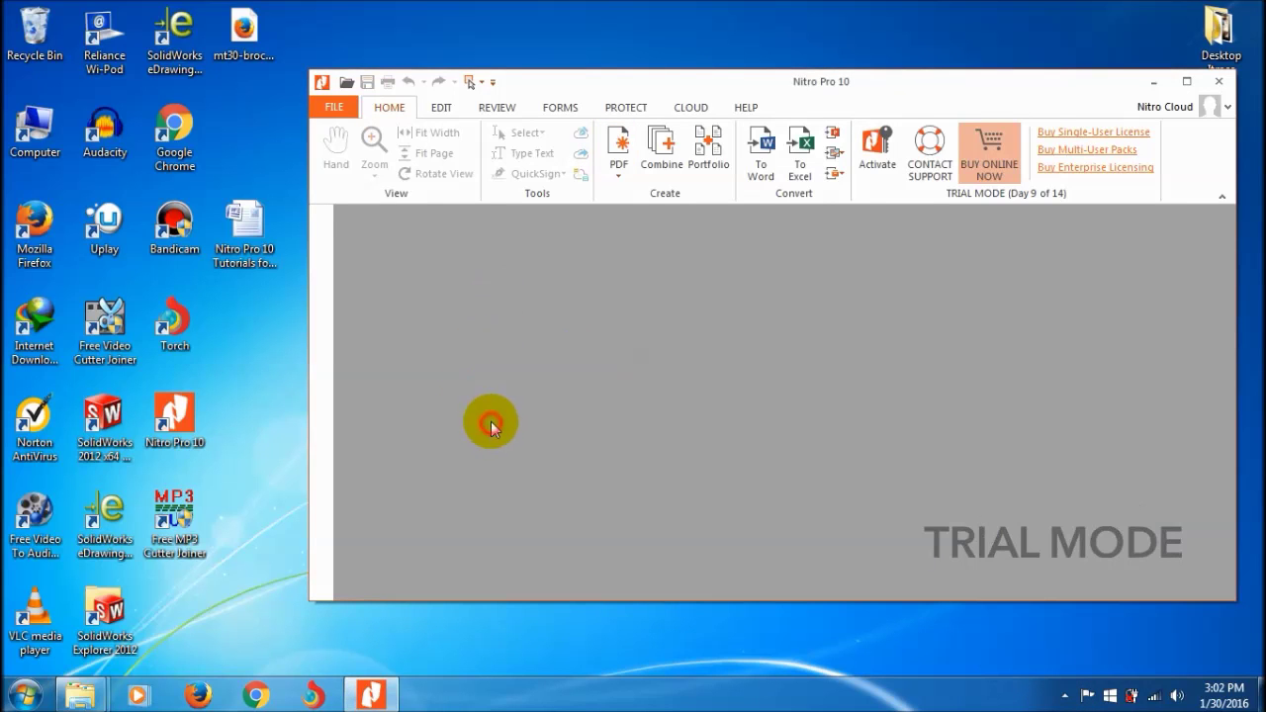
{"action": "left_click", "coordinate": [621, 178]}
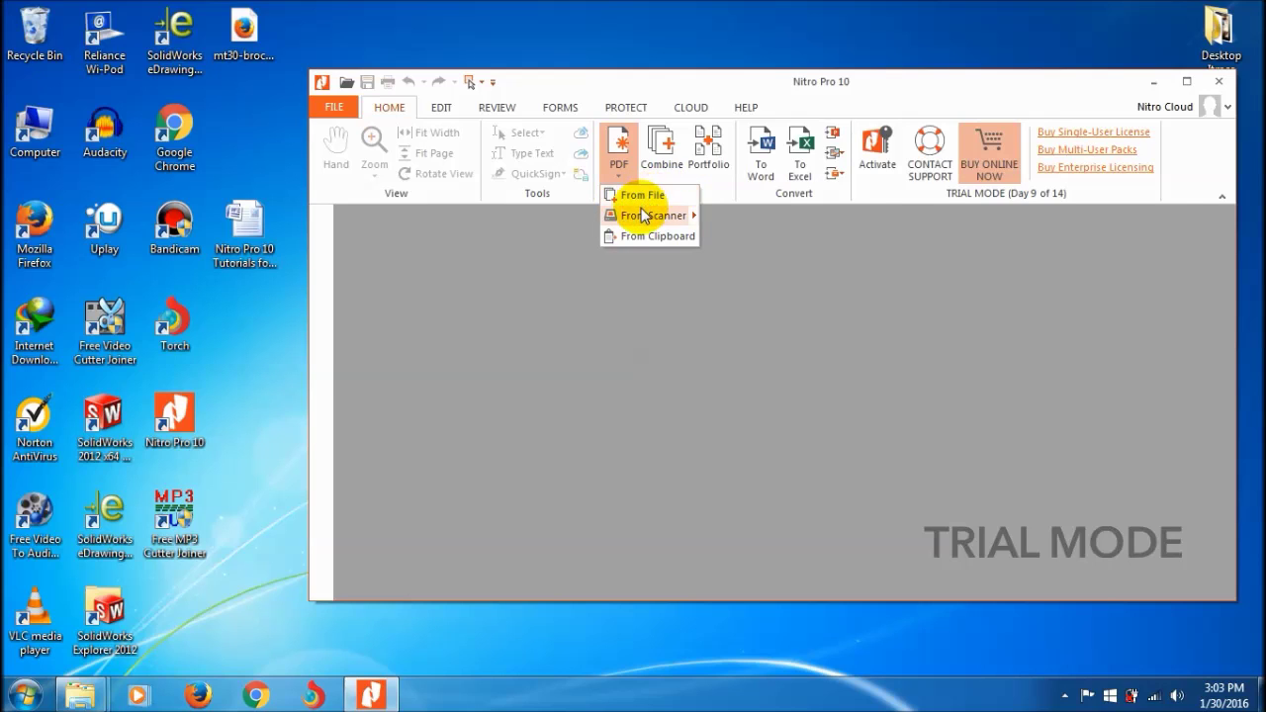
{"action": "left_click", "coordinate": [869, 152]}
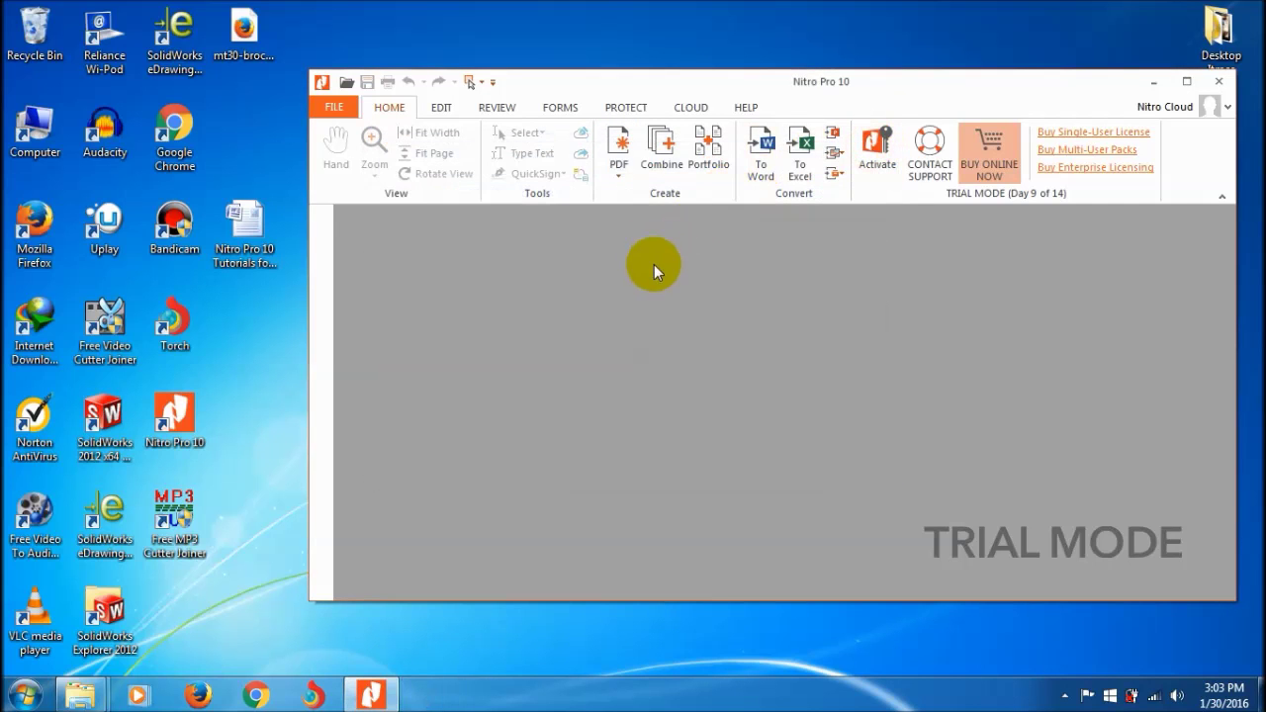
{"action": "left_click", "coordinate": [619, 168]}
{"action": "mouse_move", "coordinate": [608, 218]}
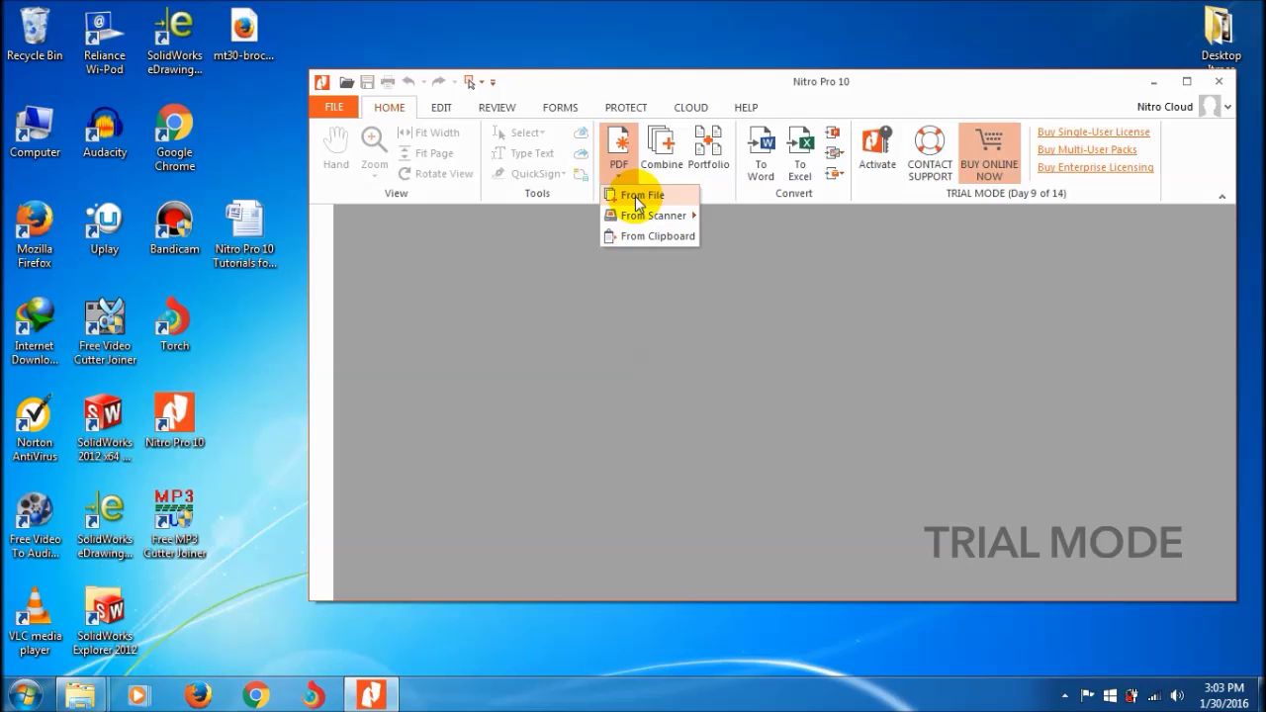
{"action": "left_click", "coordinate": [638, 205]}
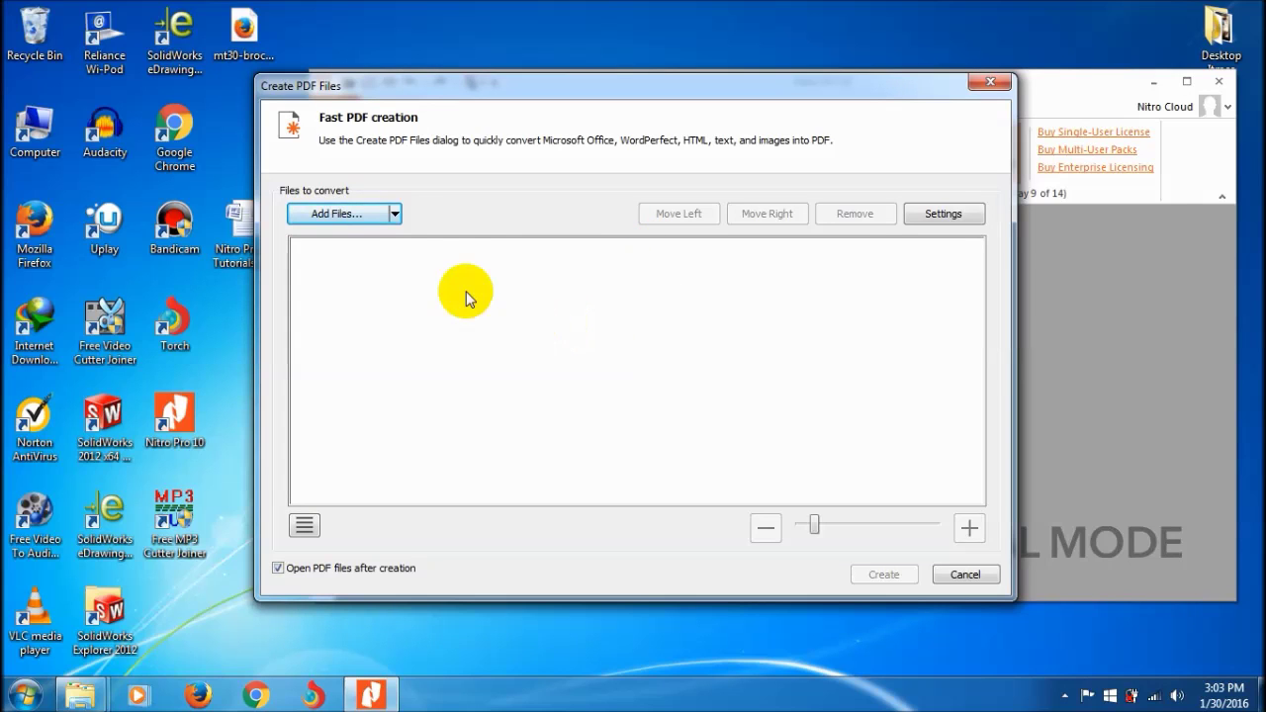
Step: Add Nitro Pro 10 Tutorials for Beginners.docx from the Desktop to the conversion list and open its settings
{"action": "left_click", "coordinate": [344, 218]}
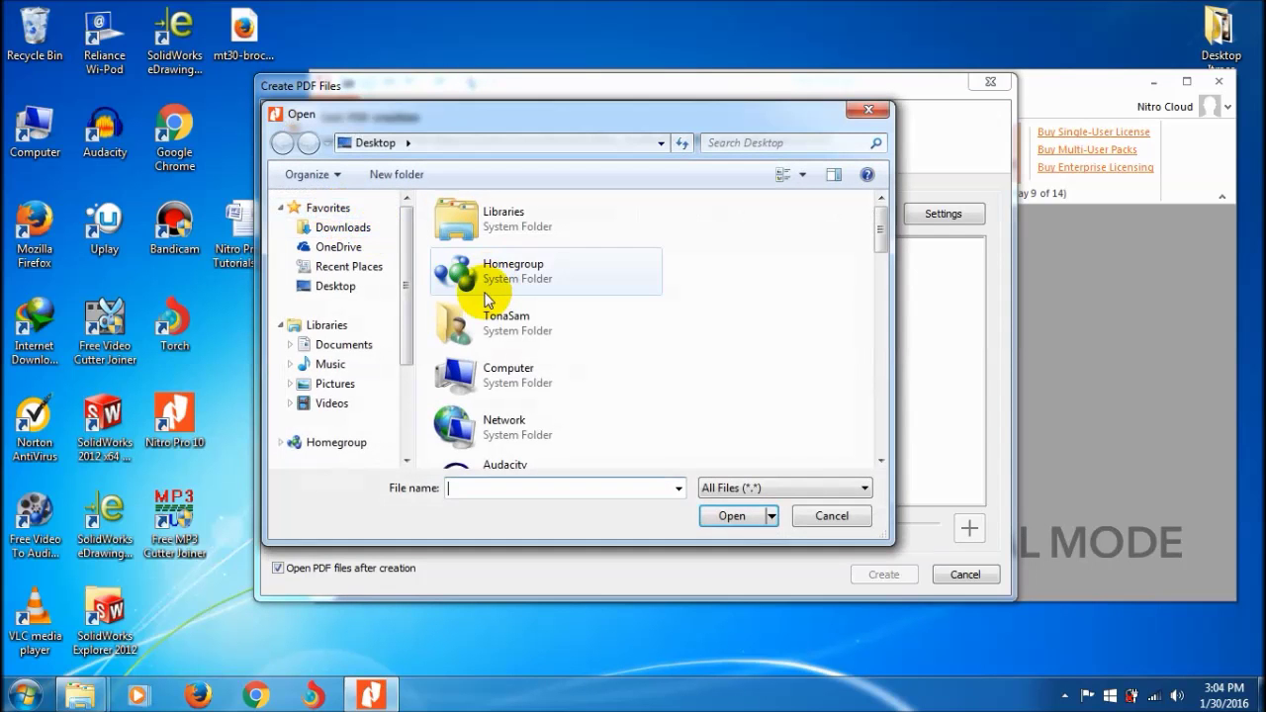
{"action": "left_click_drag", "start_coordinate": [879, 231], "coordinate": [878, 430]}
{"action": "left_click", "coordinate": [492, 342]}
{"action": "double_click", "coordinate": [492, 341]}
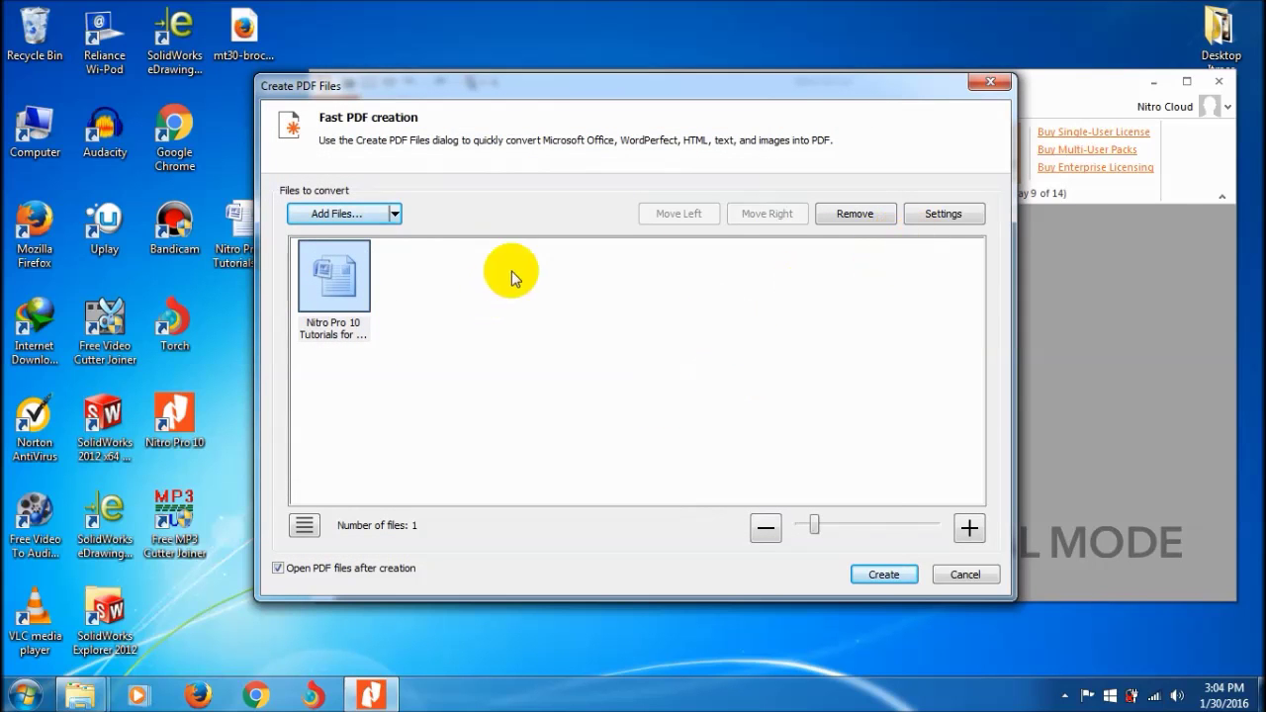
{"action": "left_click", "coordinate": [966, 216]}
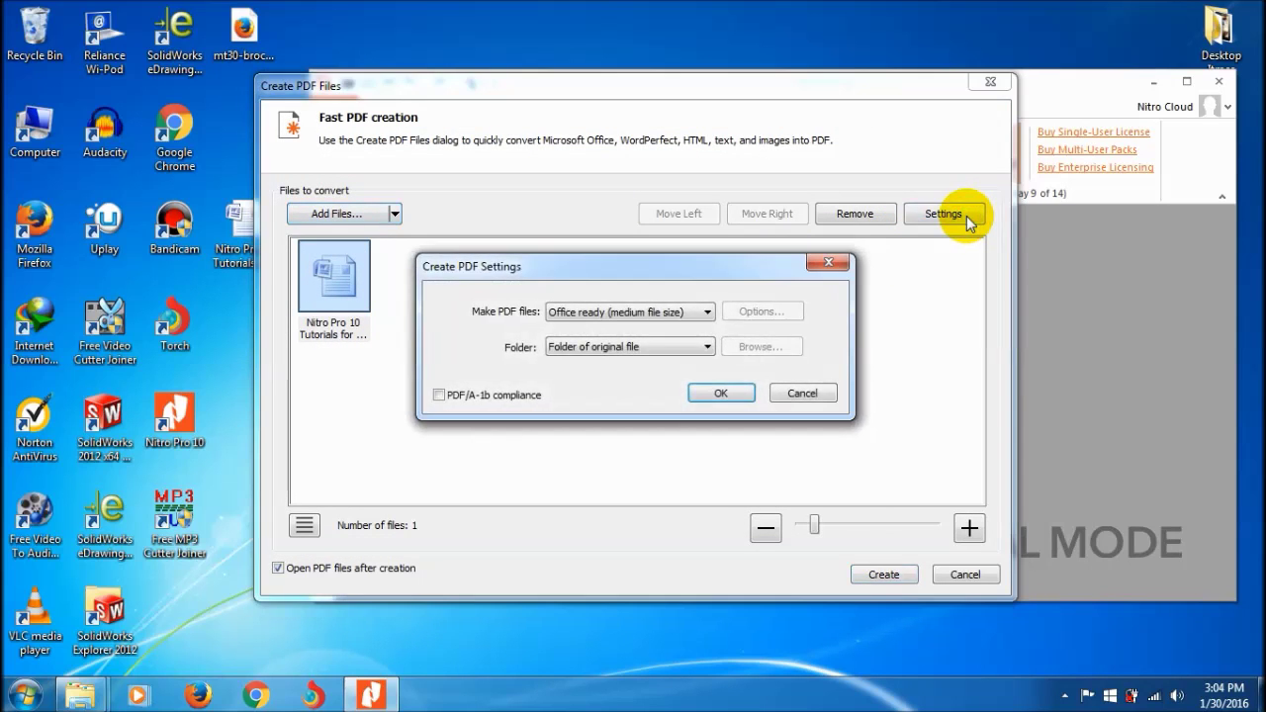
Step: Try the Web ready and Print ready profiles, then set Make PDF files to Custom and open its options
{"action": "left_click", "coordinate": [638, 312]}
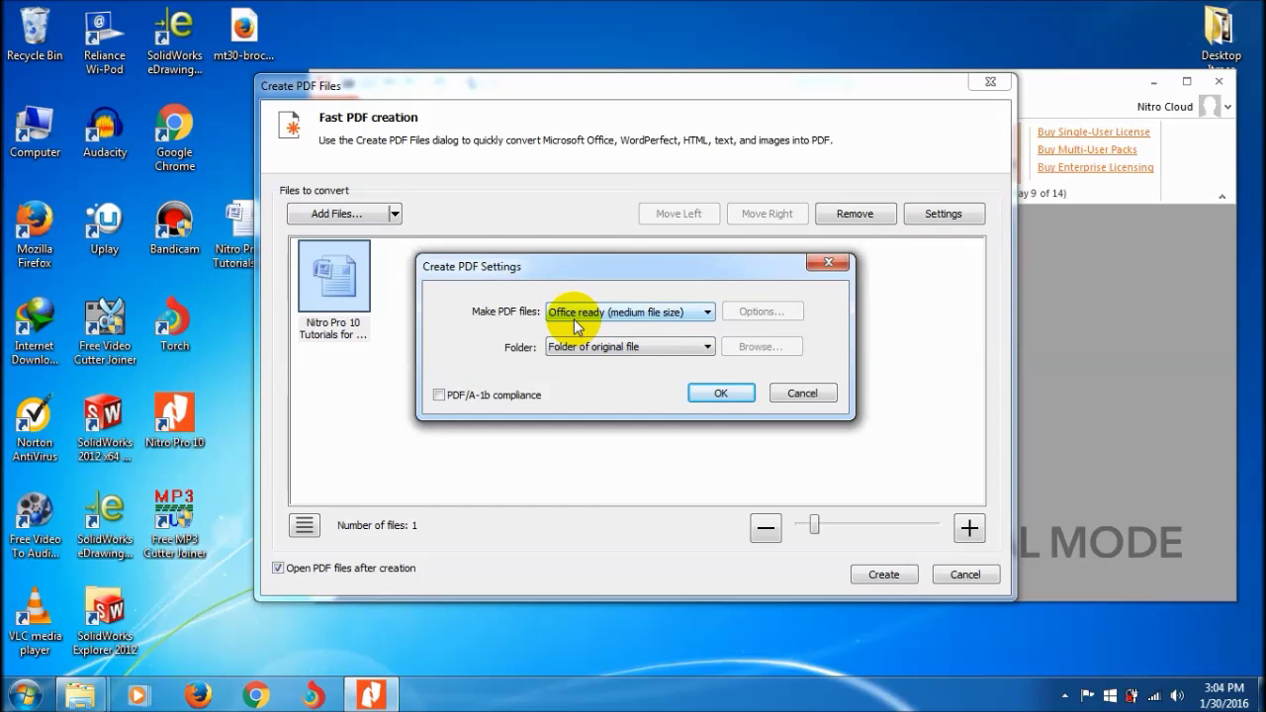
{"action": "left_click", "coordinate": [676, 313]}
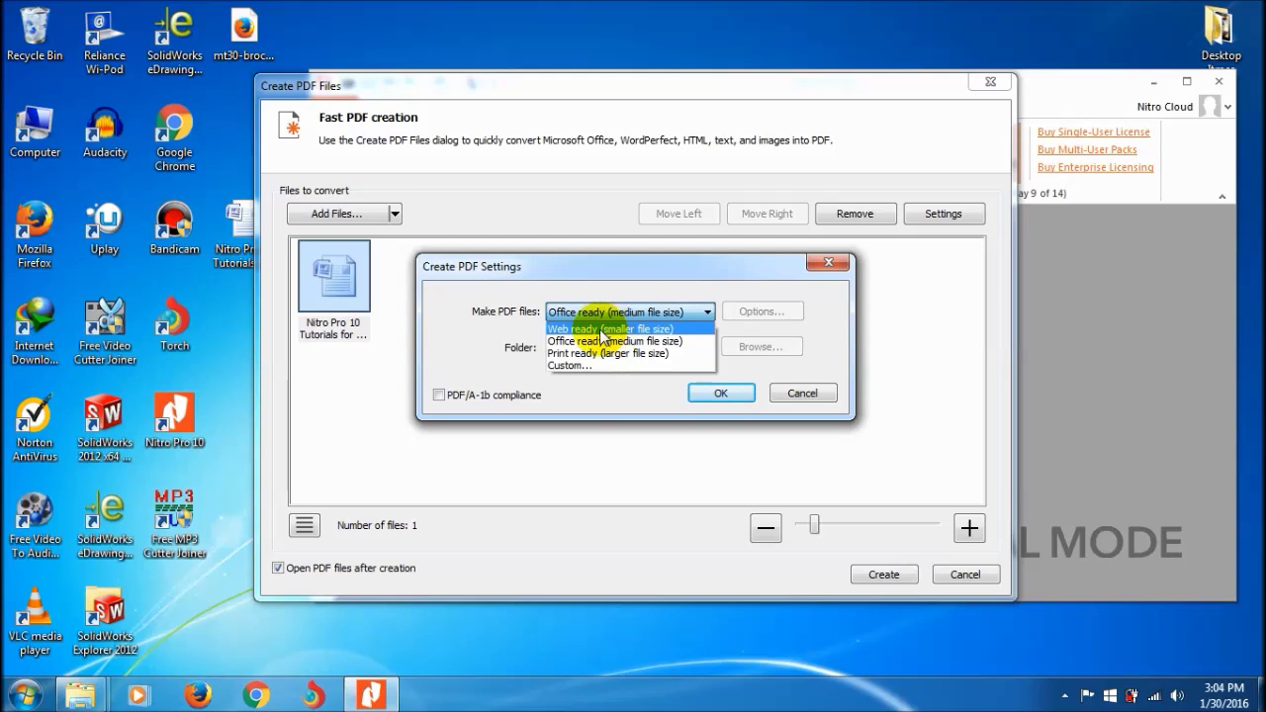
{"action": "left_click", "coordinate": [600, 328]}
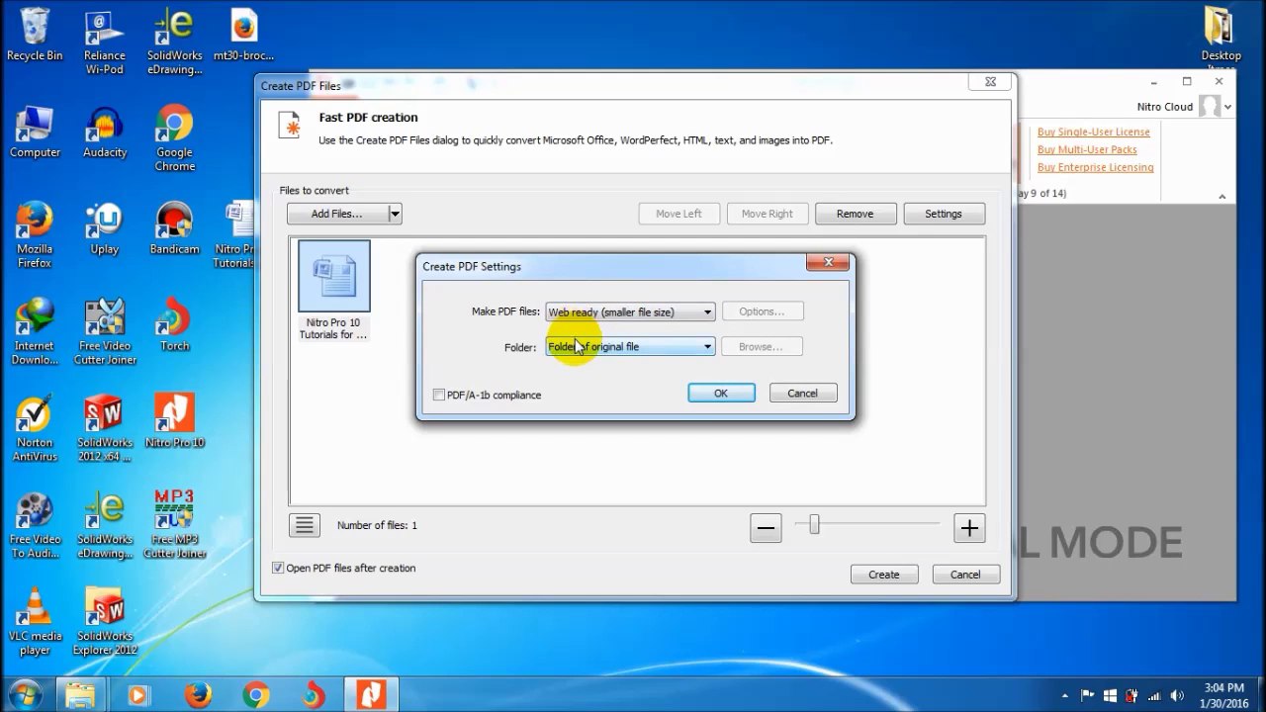
{"action": "left_click", "coordinate": [615, 312]}
{"action": "left_click", "coordinate": [630, 354]}
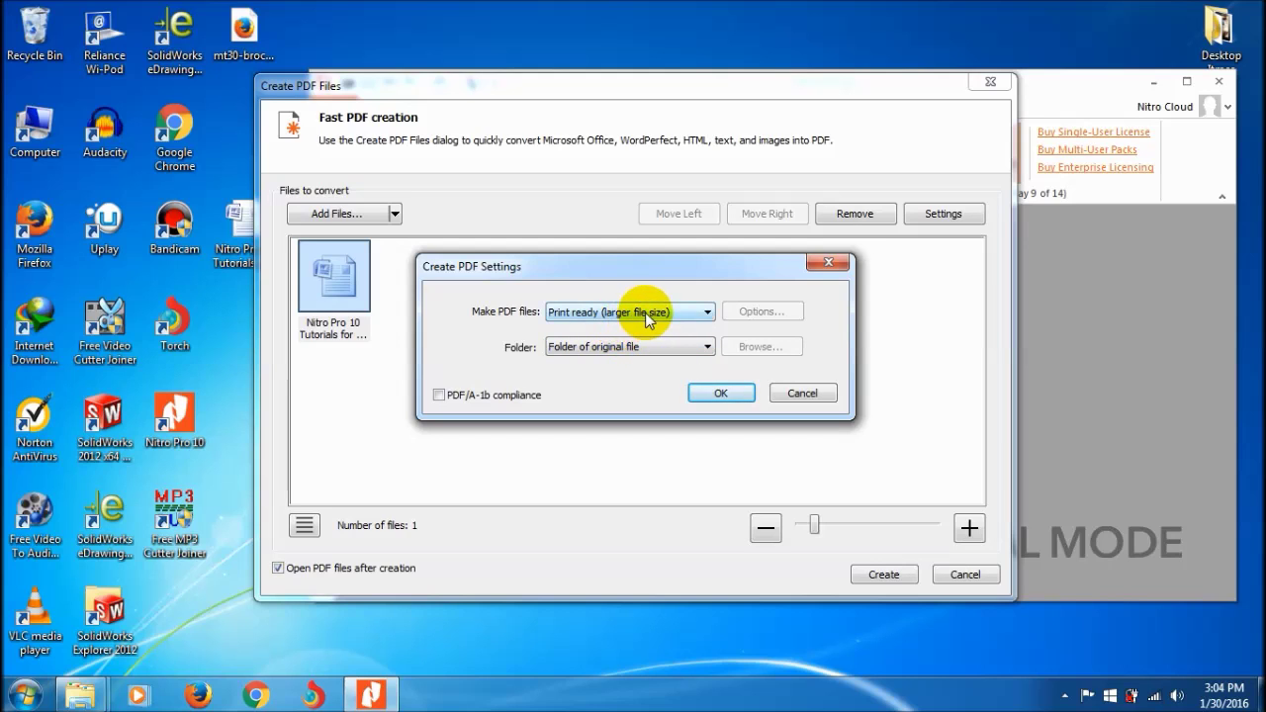
{"action": "left_click", "coordinate": [645, 313]}
{"action": "left_click", "coordinate": [587, 363]}
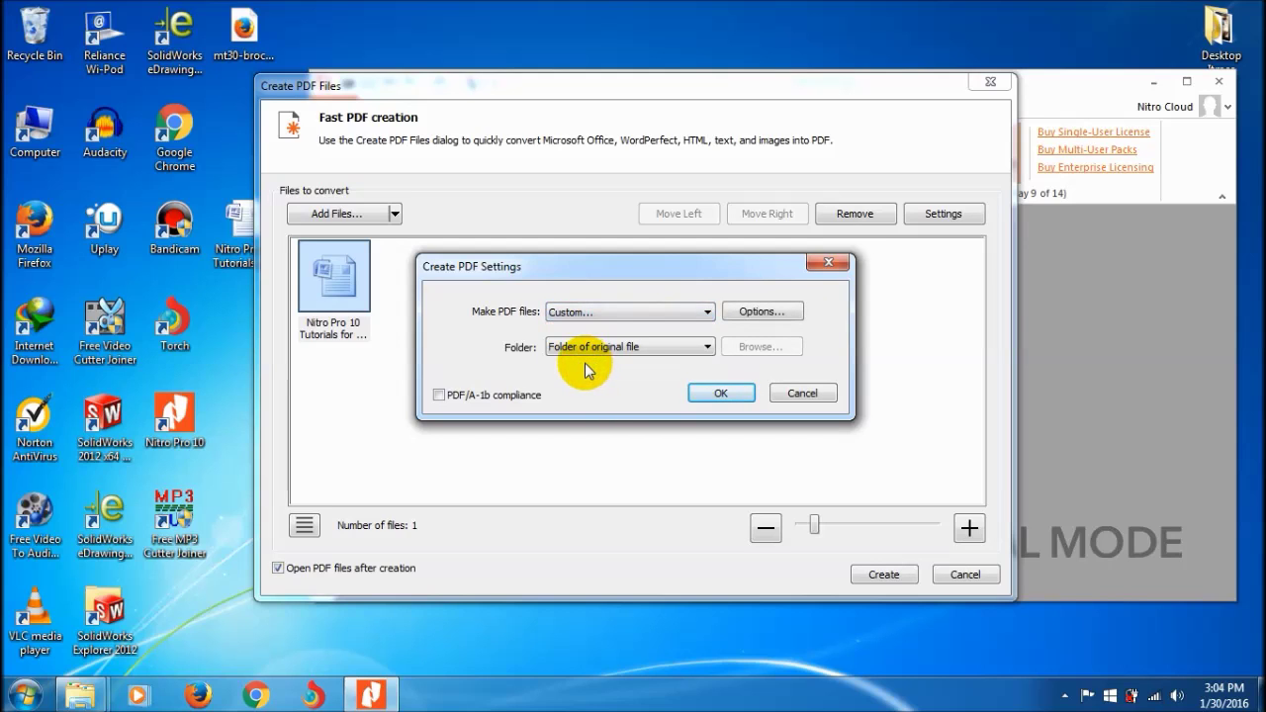
{"action": "left_click", "coordinate": [761, 312]}
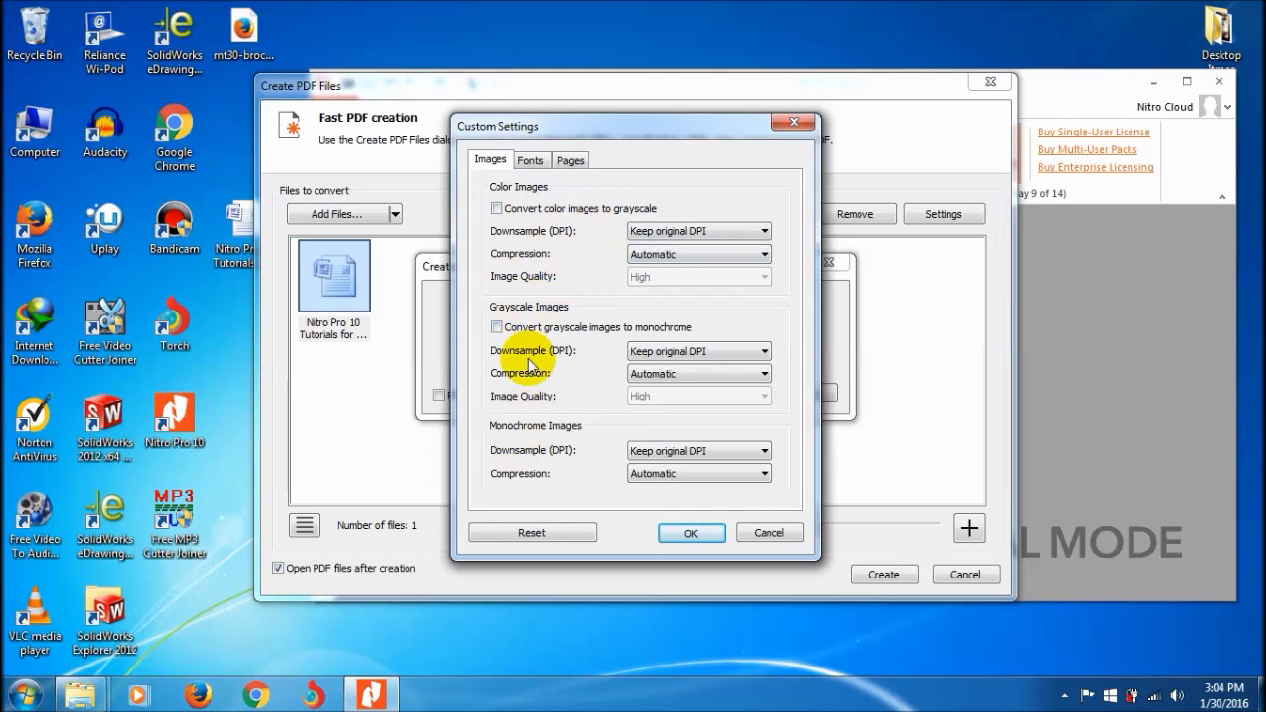
Step: In the custom settings, keep font embedding at Embed (Subset) and set the page size to A4
{"action": "left_click", "coordinate": [531, 166]}
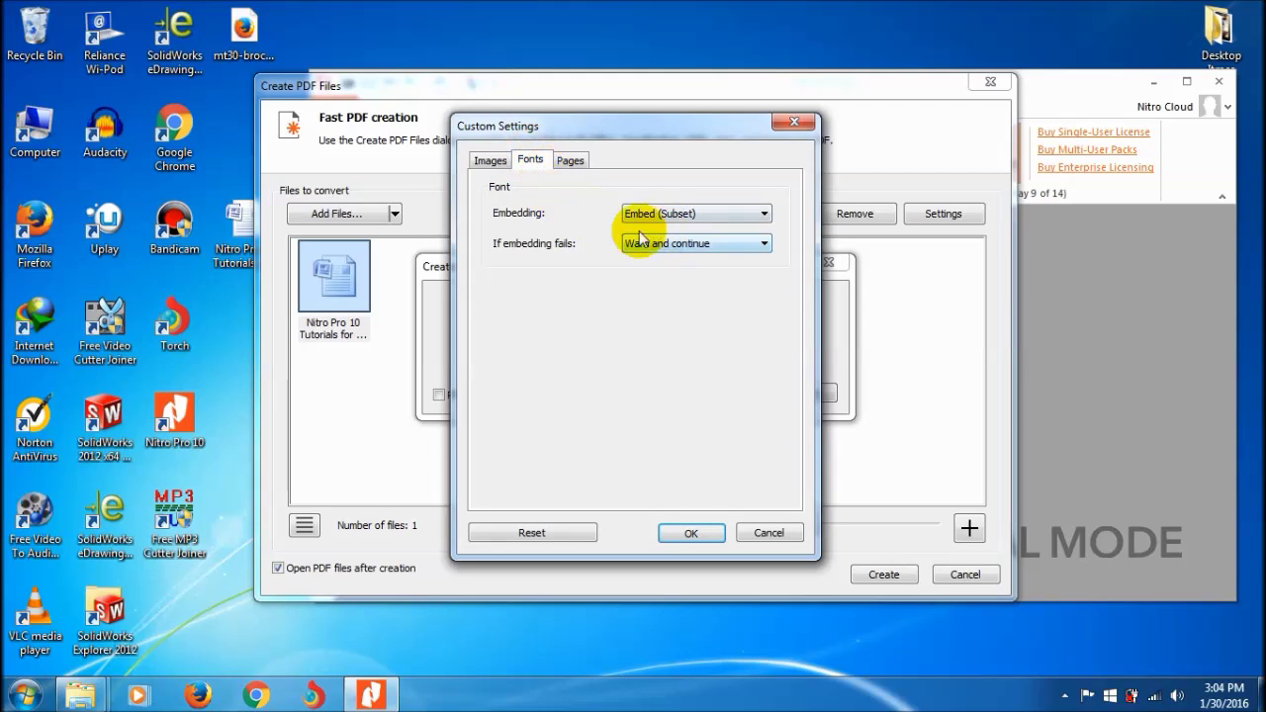
{"action": "left_click", "coordinate": [698, 216]}
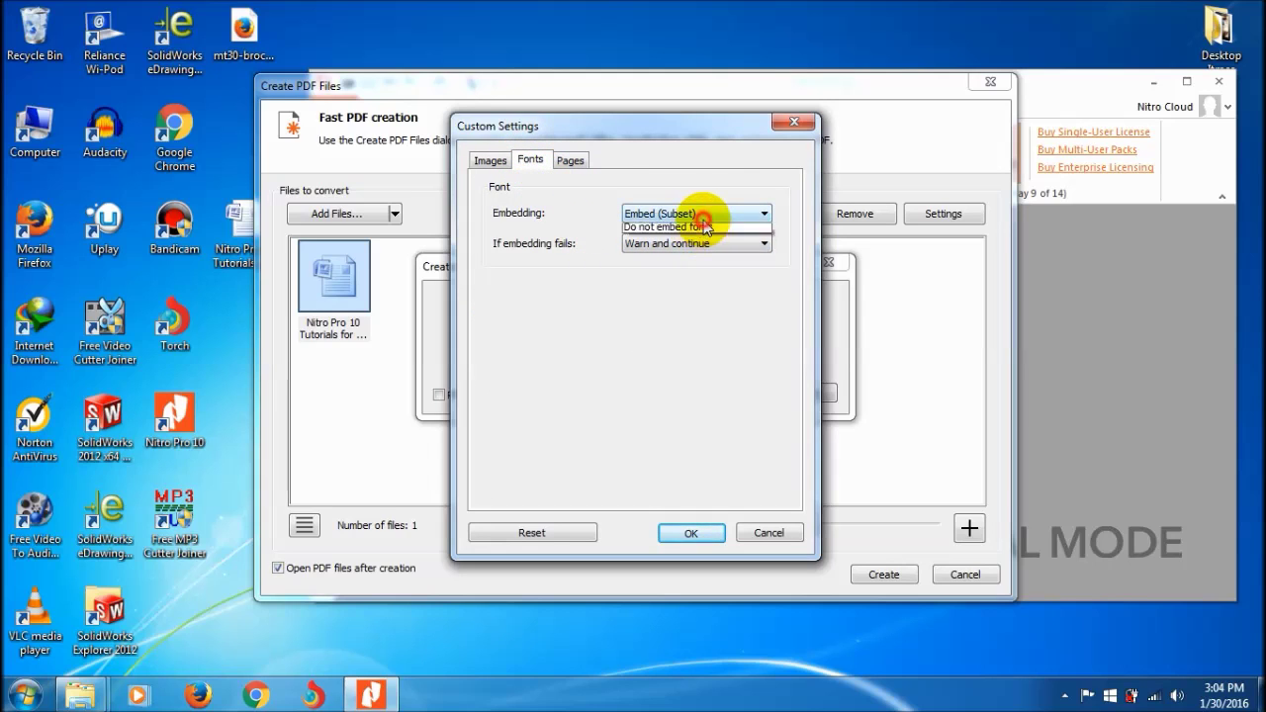
{"action": "left_click", "coordinate": [728, 176]}
{"action": "left_click", "coordinate": [576, 162]}
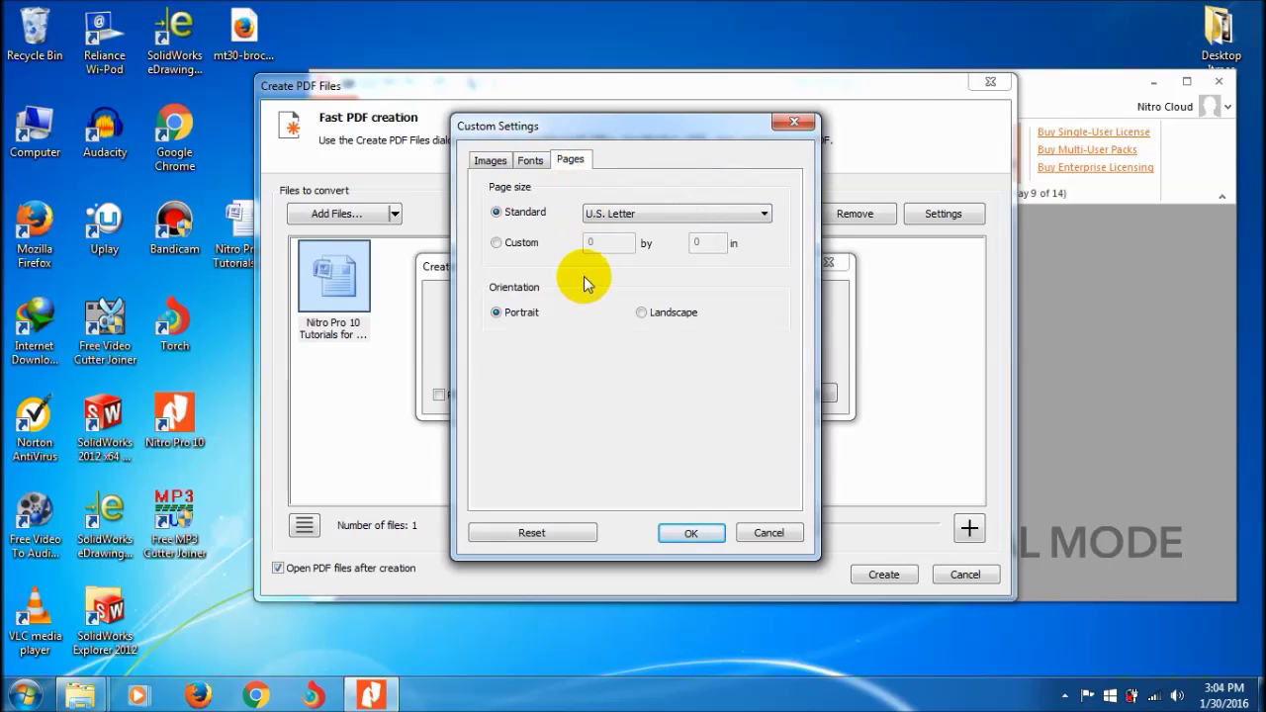
{"action": "left_click", "coordinate": [669, 213]}
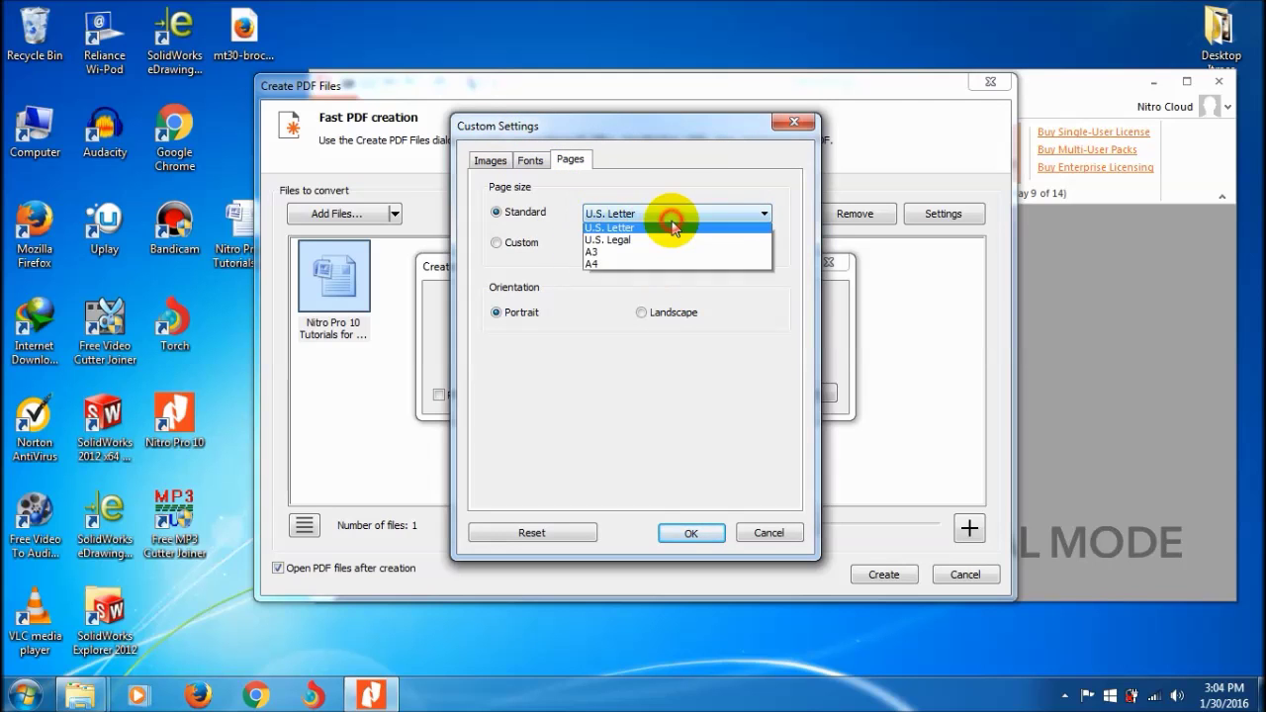
{"action": "left_click", "coordinate": [663, 209]}
{"action": "left_click", "coordinate": [663, 211]}
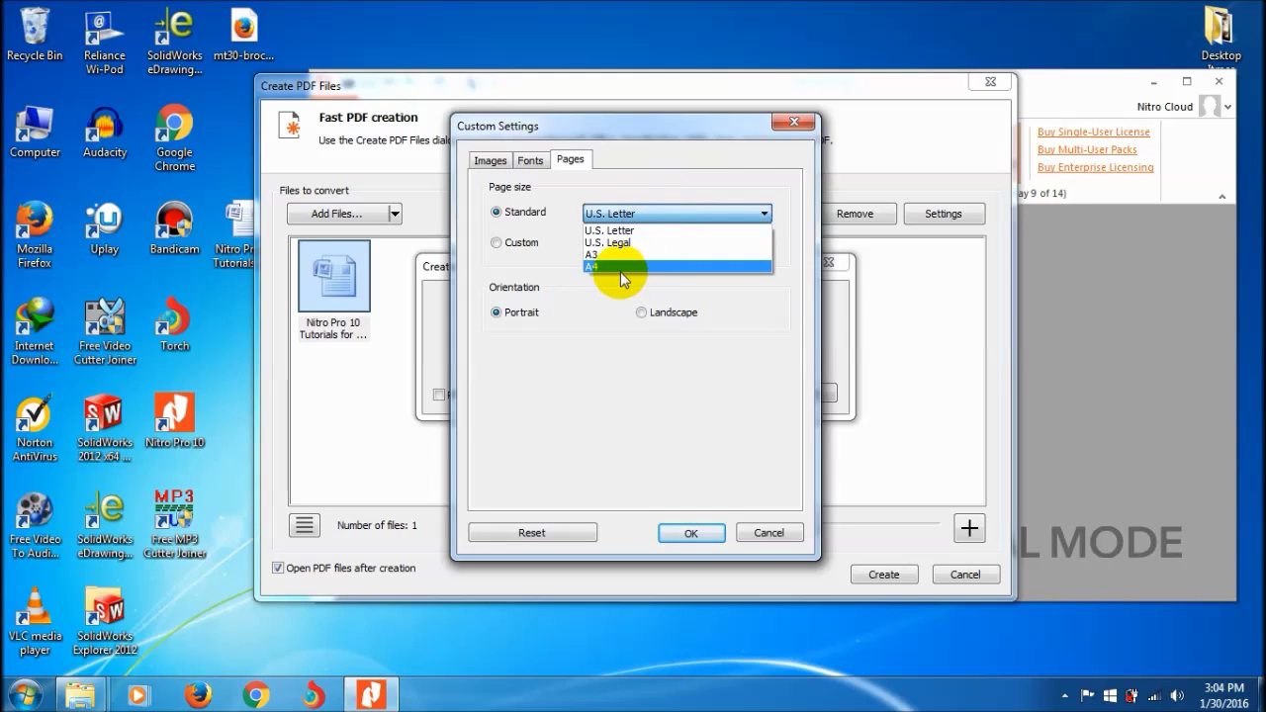
{"action": "left_click", "coordinate": [620, 267]}
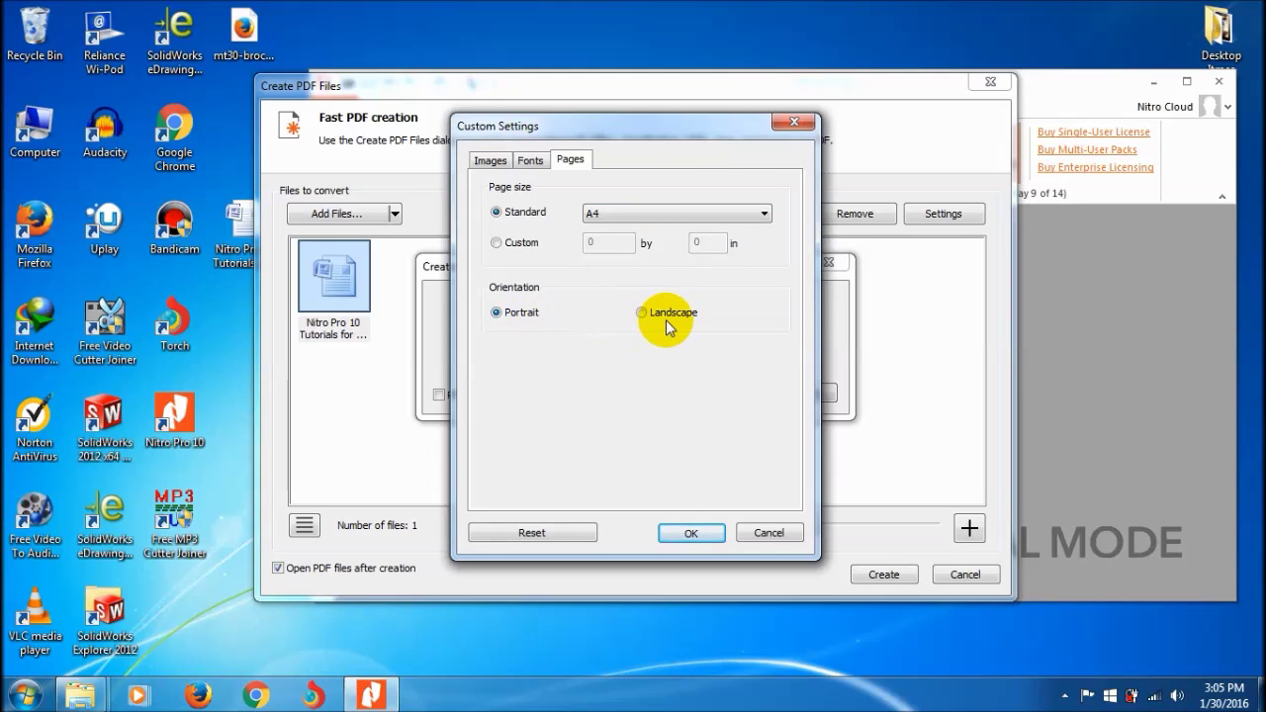
Step: Accept the custom and PDF creation settings and start converting the Tutorials document
{"action": "left_click", "coordinate": [691, 532]}
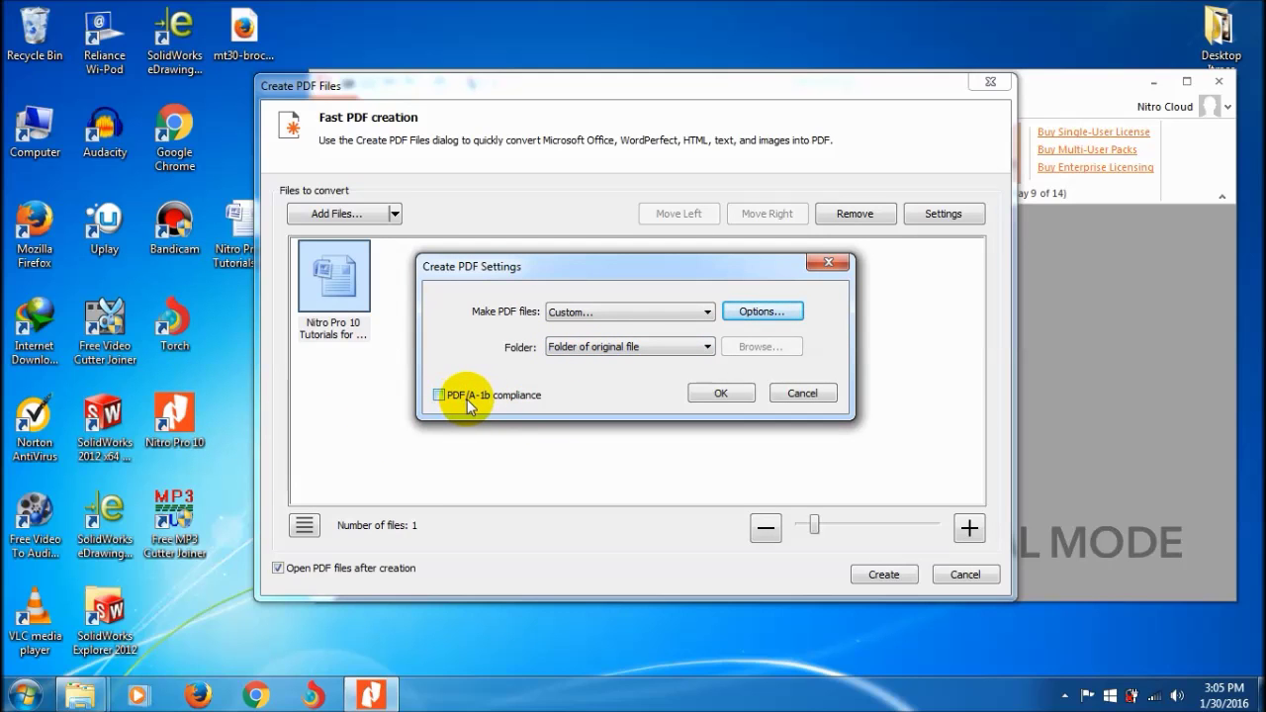
{"action": "left_click", "coordinate": [727, 392]}
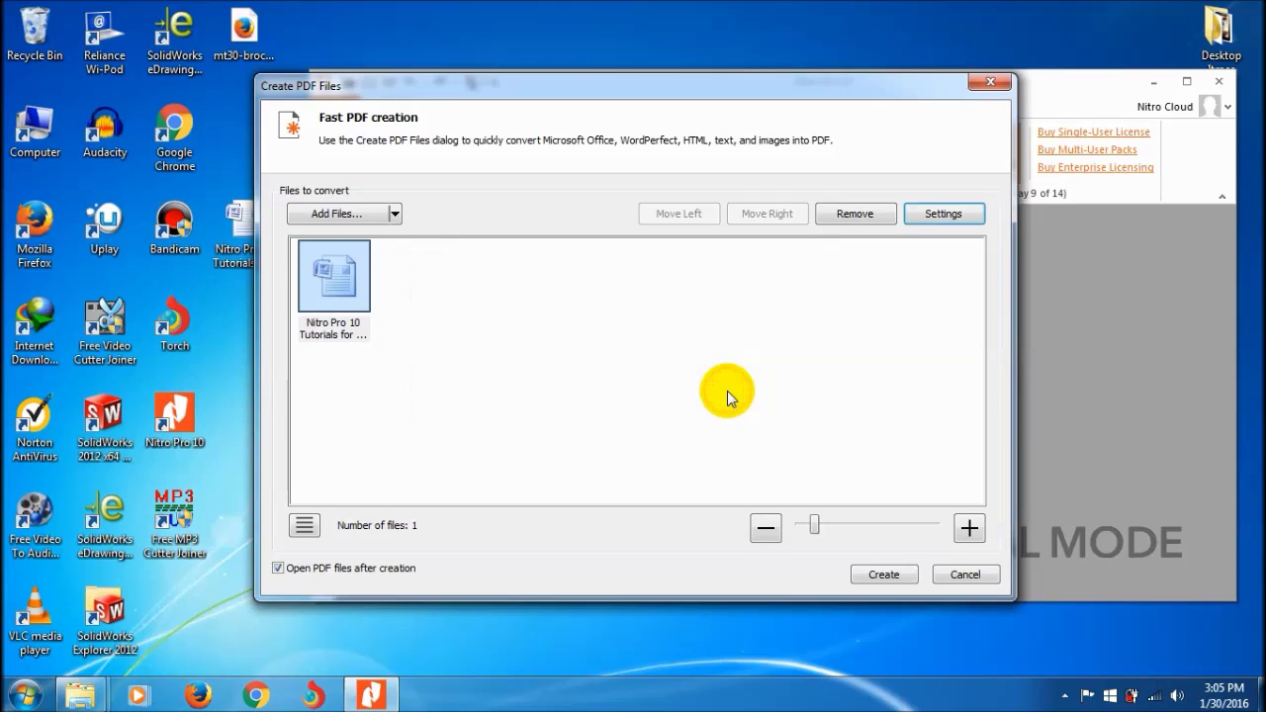
{"action": "left_click", "coordinate": [861, 579]}
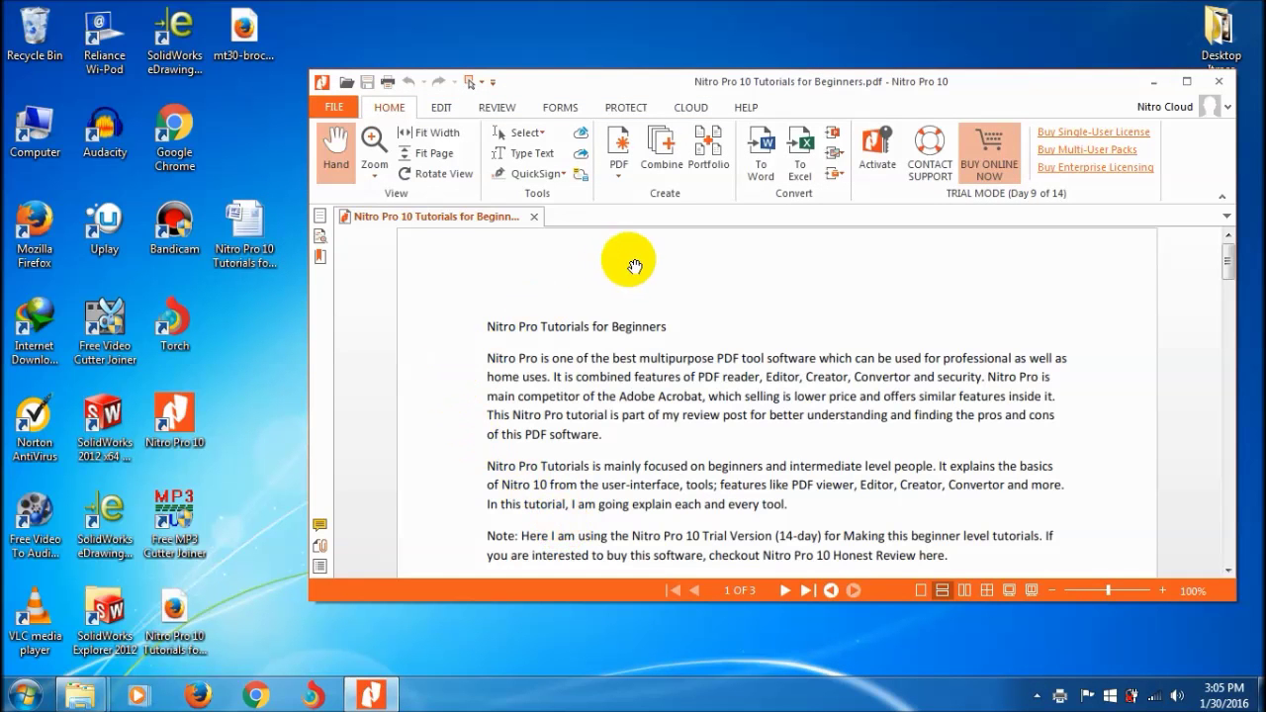
Step: Scroll through pages 1 to 3 of the converted Tutorials PDF to check the content
{"action": "scroll", "coordinate": [758, 327], "scroll_direction": "down", "scroll_amount": 15}
{"action": "scroll", "coordinate": [767, 334], "scroll_direction": "up", "scroll_amount": 12}
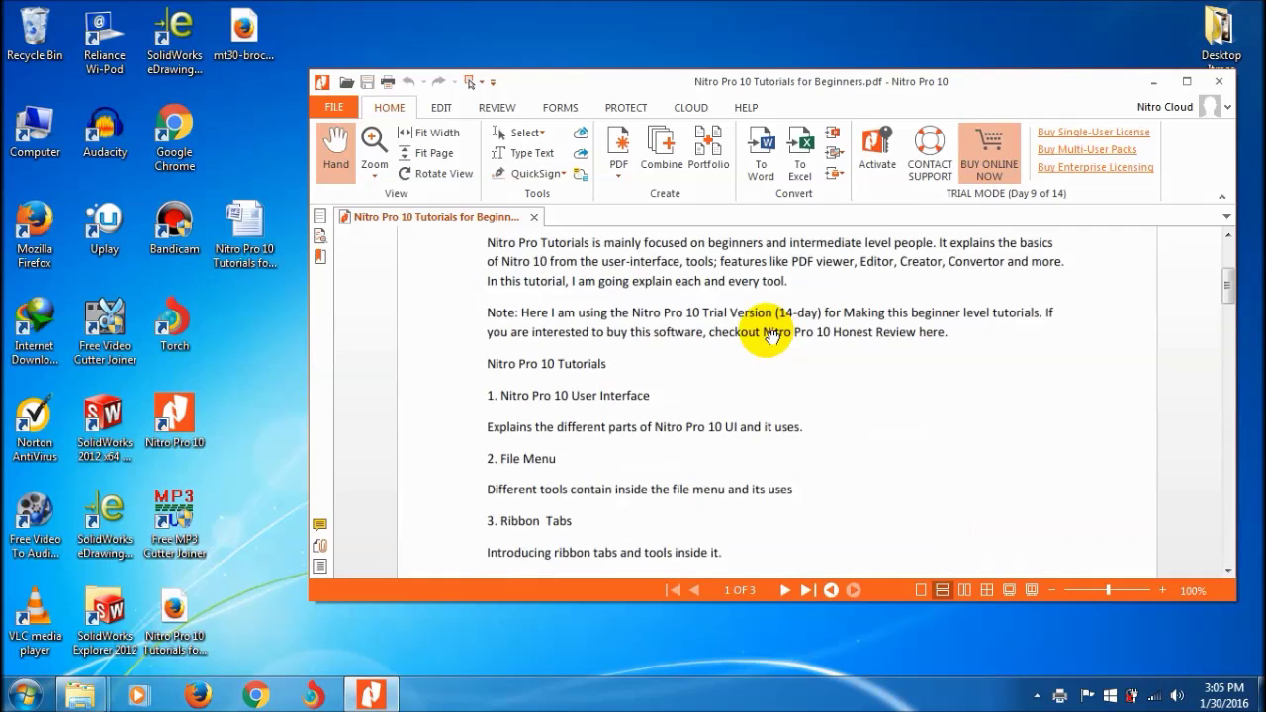
{"action": "scroll", "coordinate": [758, 333], "scroll_direction": "down", "scroll_amount": 14}
{"action": "scroll", "coordinate": [736, 337], "scroll_direction": "down", "scroll_amount": 10}
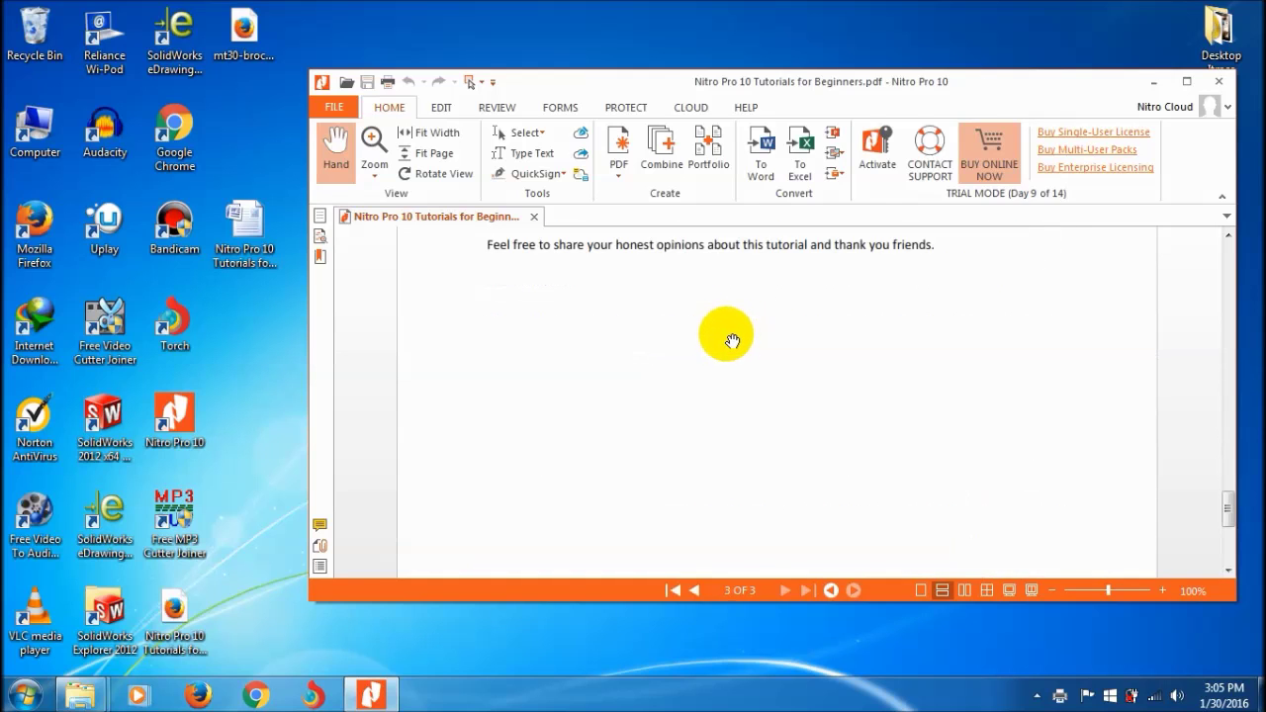
{"action": "scroll", "coordinate": [717, 364], "scroll_direction": "up", "scroll_amount": 20}
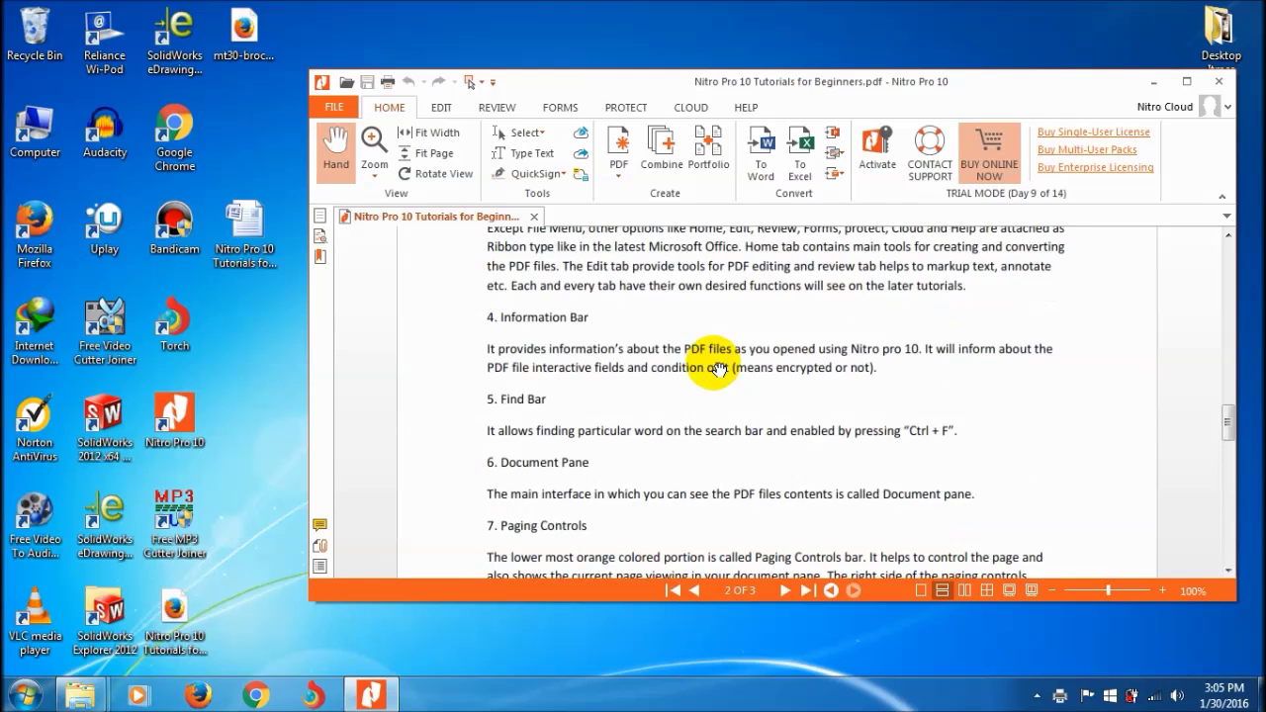
{"action": "scroll", "coordinate": [719, 313], "scroll_direction": "down", "scroll_amount": 12}
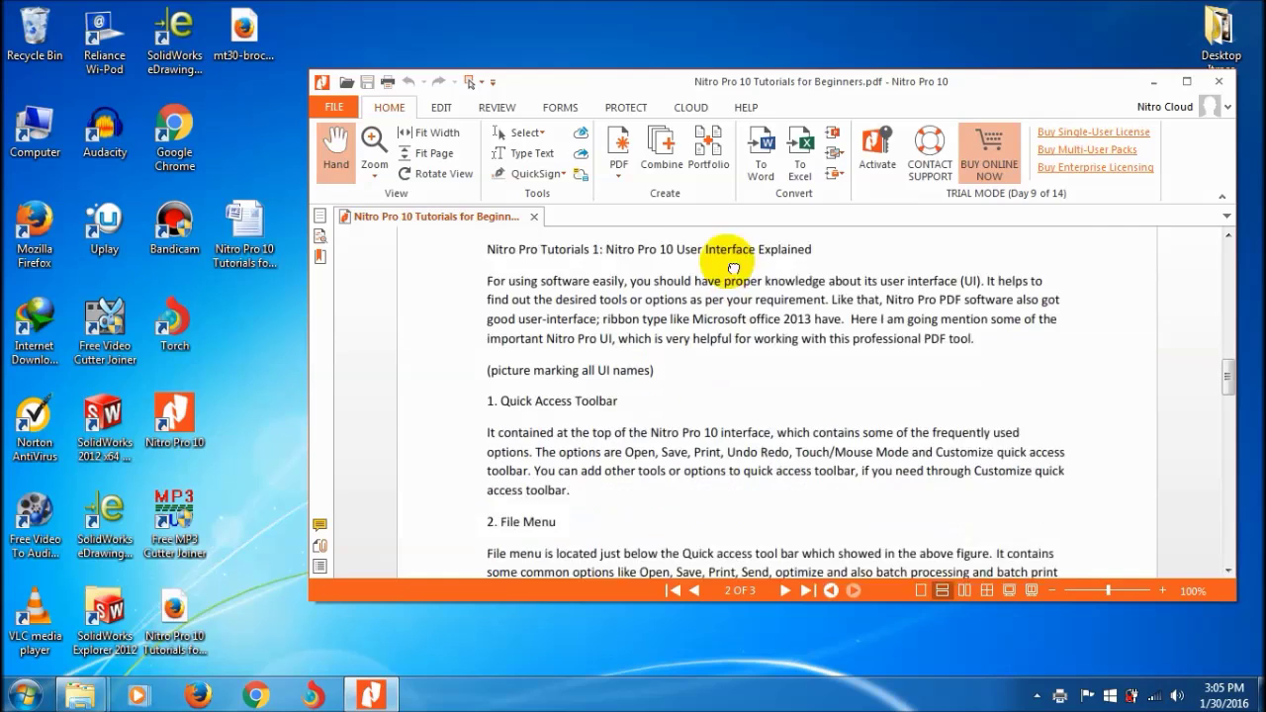
{"action": "scroll", "coordinate": [737, 316], "scroll_direction": "down", "scroll_amount": 3}
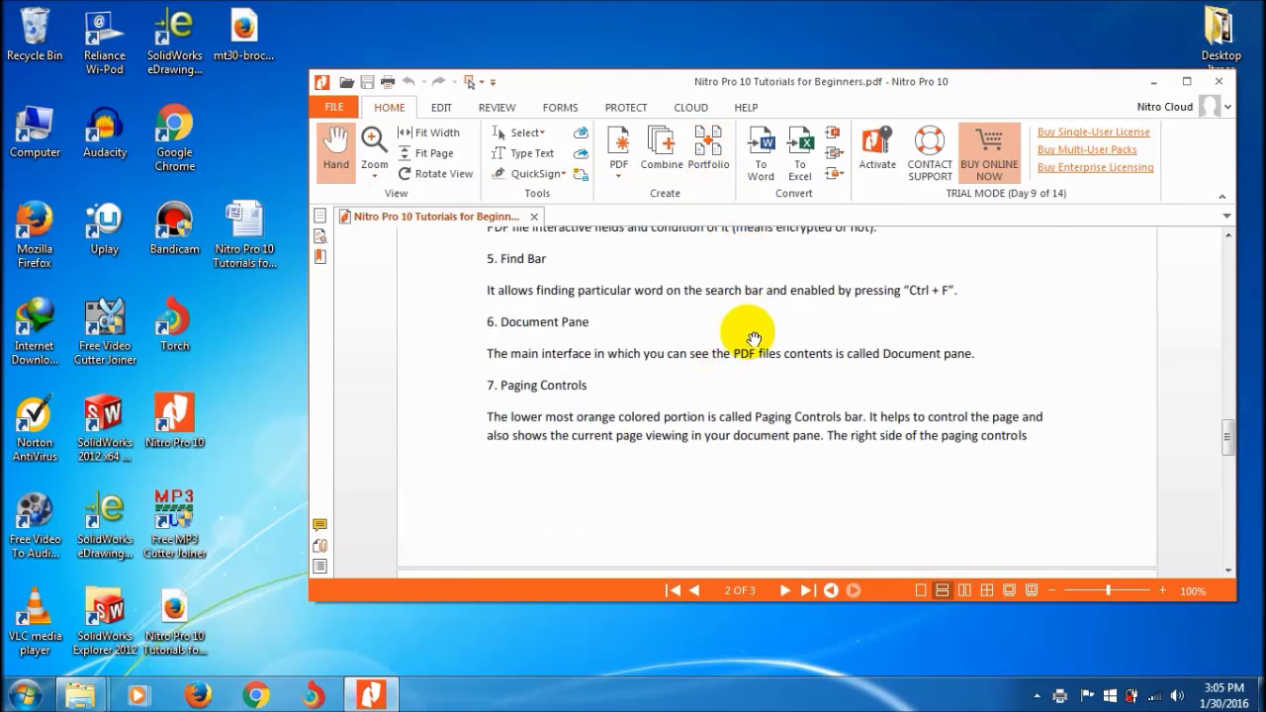
{"action": "scroll", "coordinate": [748, 395], "scroll_direction": "up", "scroll_amount": 6}
{"action": "scroll", "coordinate": [782, 346], "scroll_direction": "down", "scroll_amount": 7}
{"action": "scroll", "coordinate": [816, 348], "scroll_direction": "up", "scroll_amount": 8}
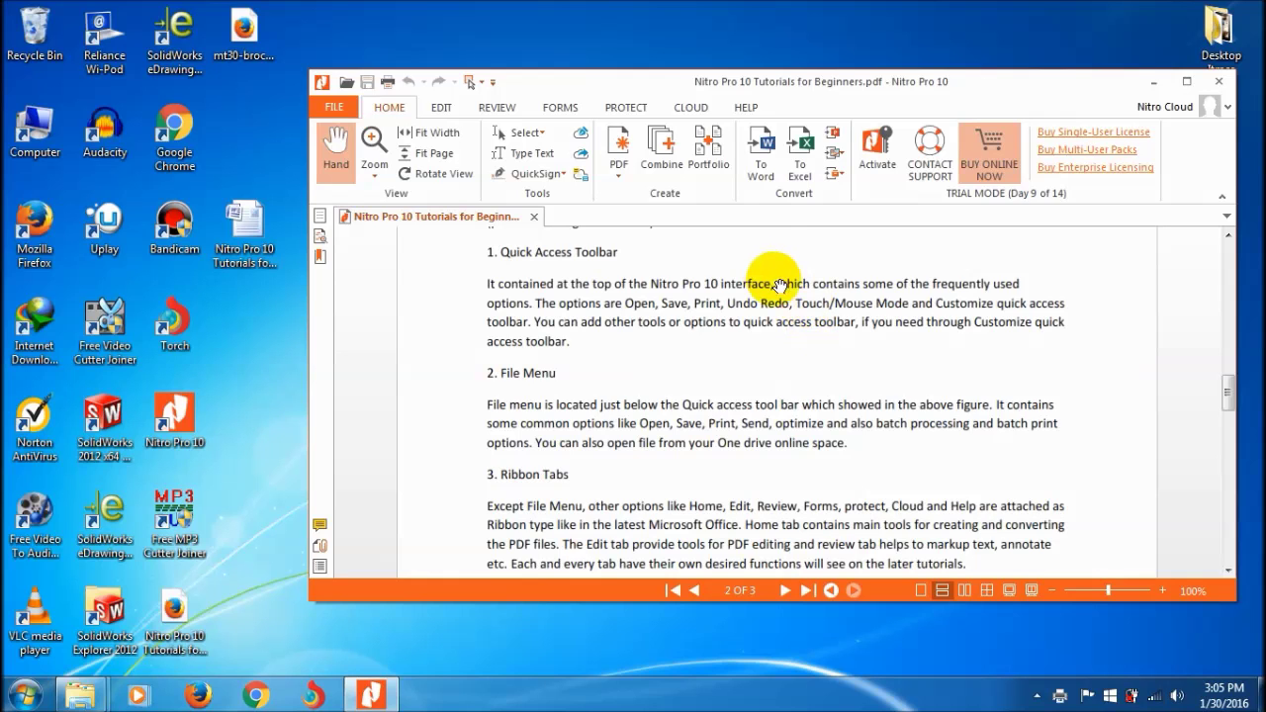
{"action": "scroll", "coordinate": [753, 320], "scroll_direction": "up", "scroll_amount": 2}
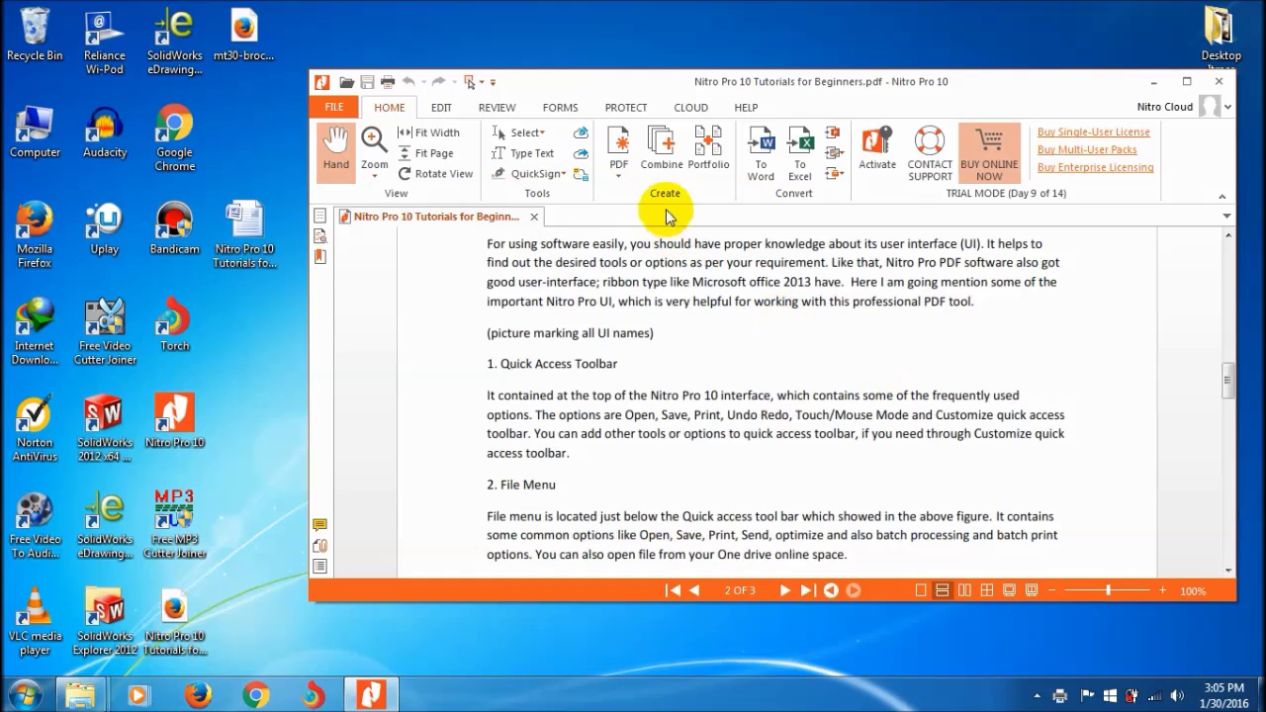
Step: Check the PDF creation choices, dismiss them without picking one, and bring the Wikipedia article forward
{"action": "left_click", "coordinate": [618, 166]}
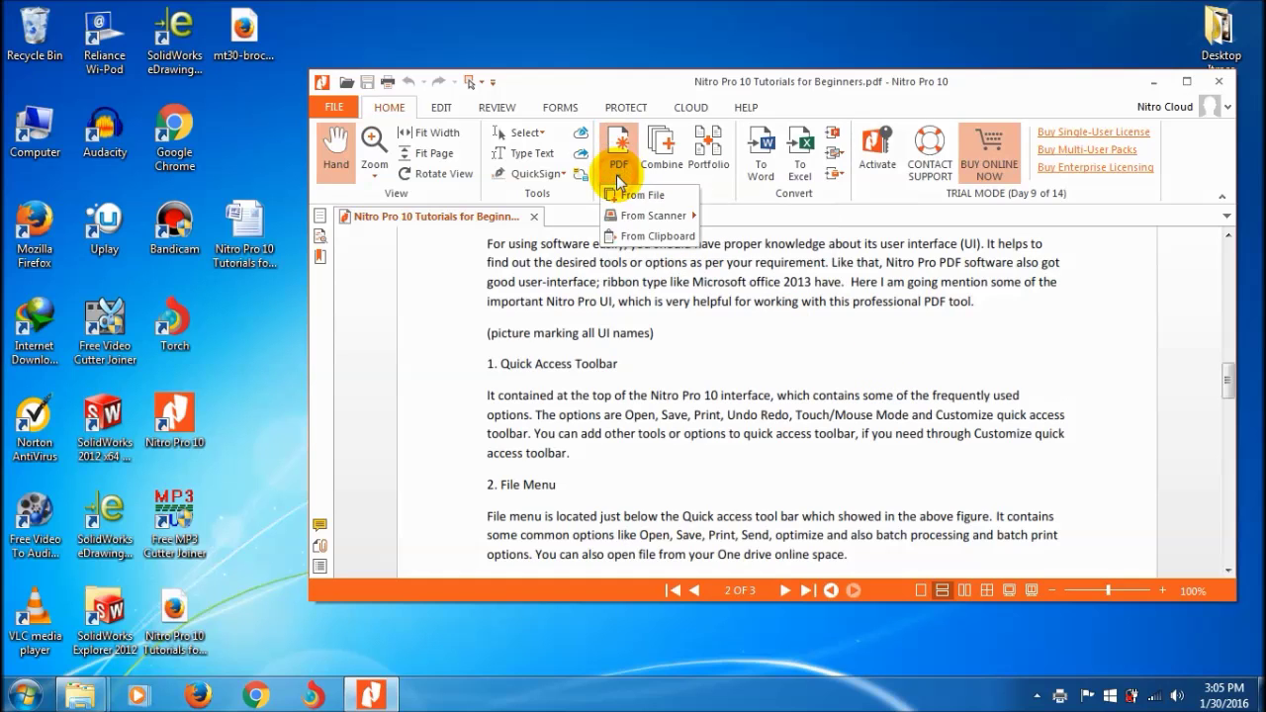
{"action": "left_click", "coordinate": [865, 316]}
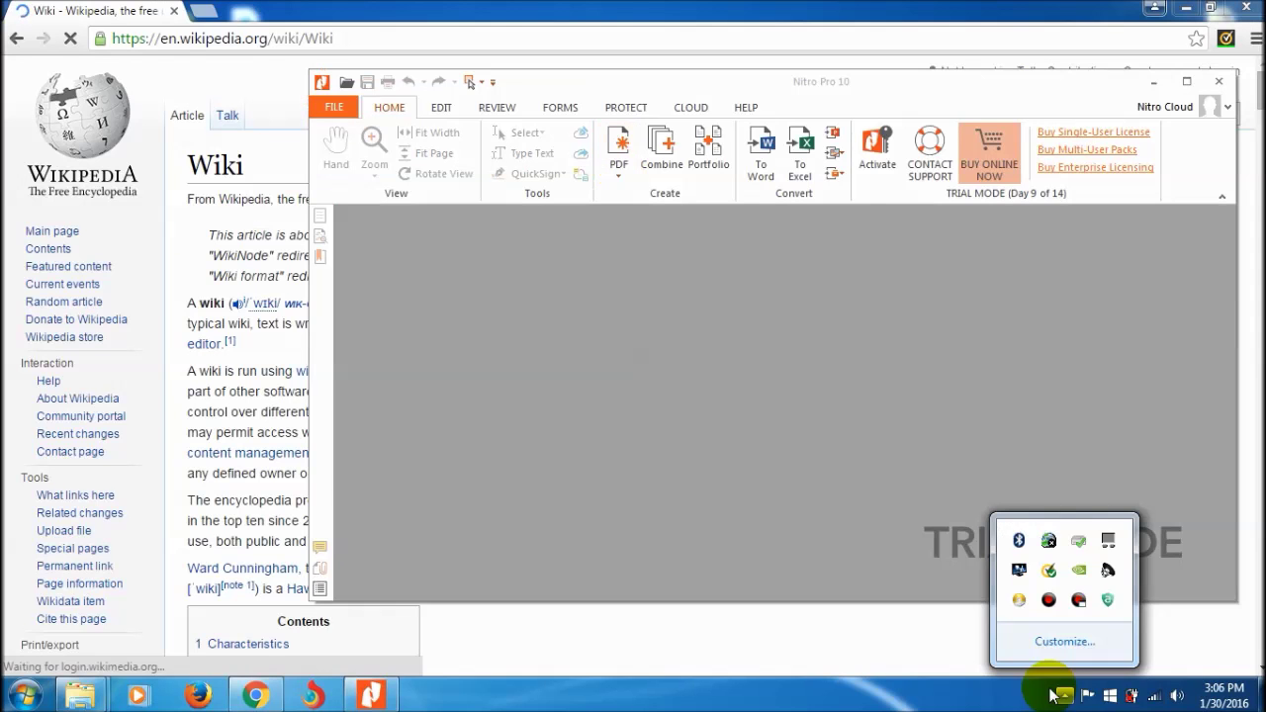
{"action": "left_click", "coordinate": [697, 338]}
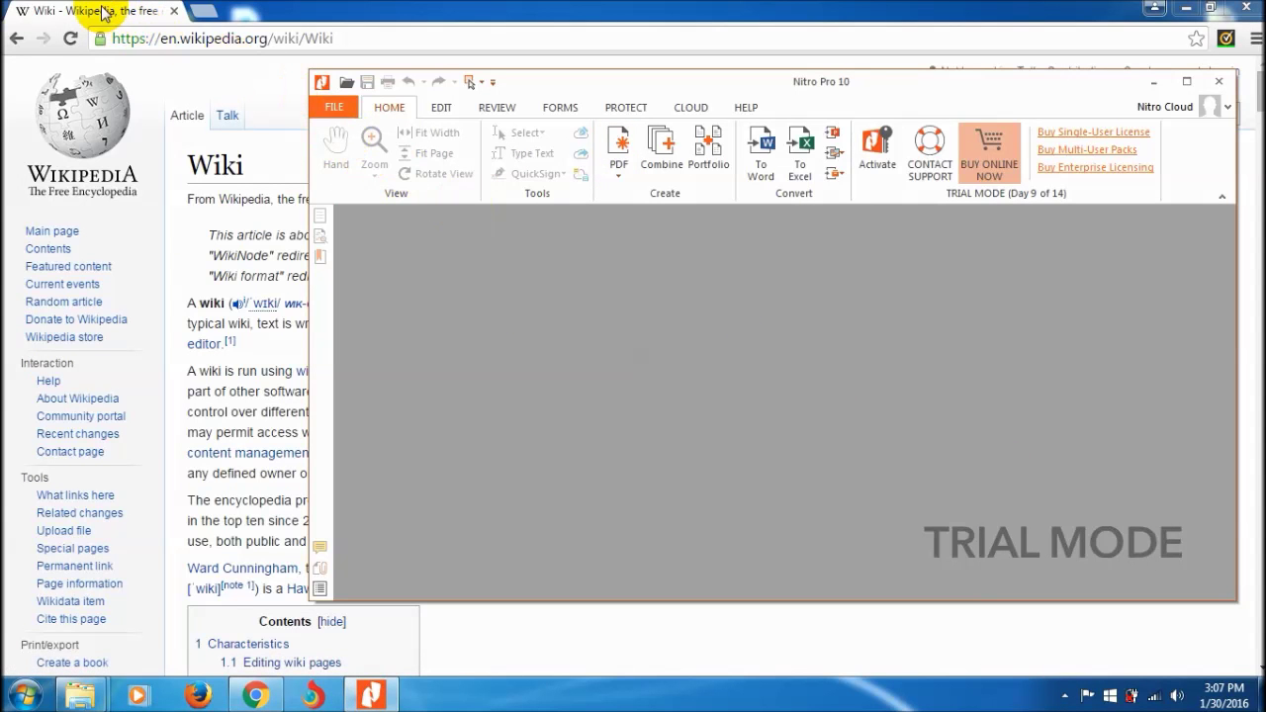
{"action": "left_click", "coordinate": [618, 176]}
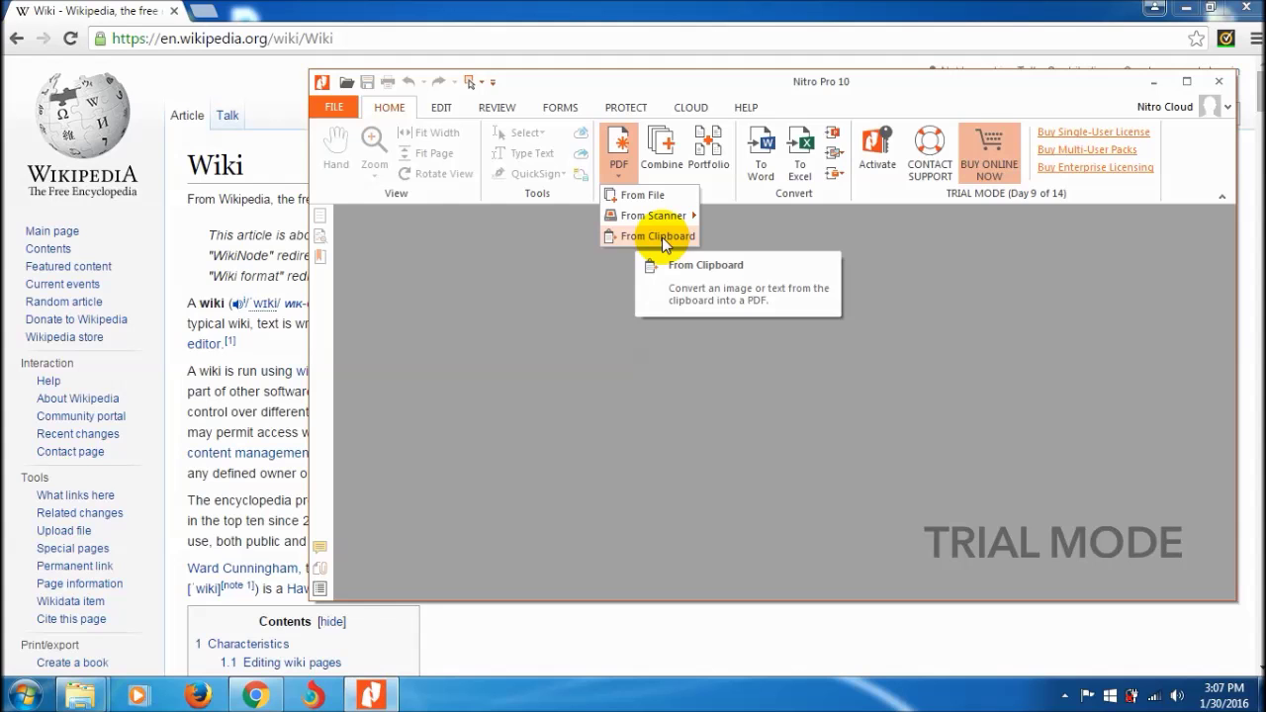
{"action": "left_click", "coordinate": [577, 368]}
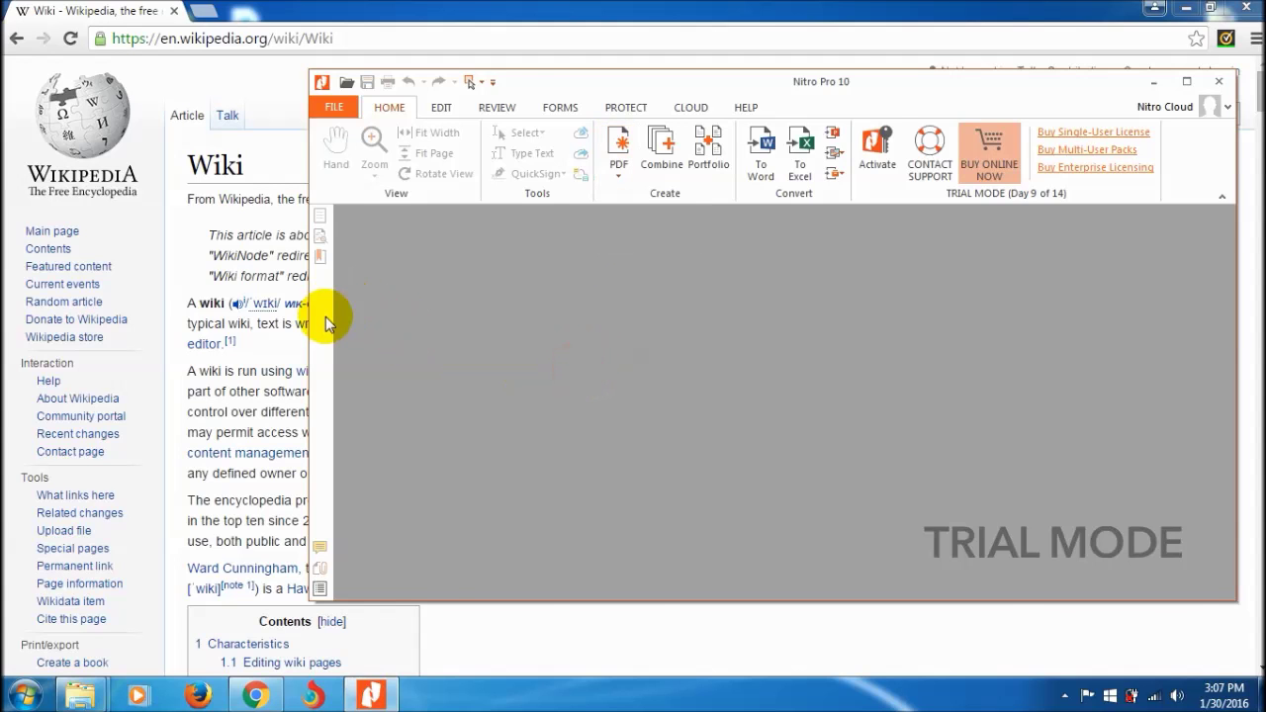
{"action": "left_click", "coordinate": [243, 367]}
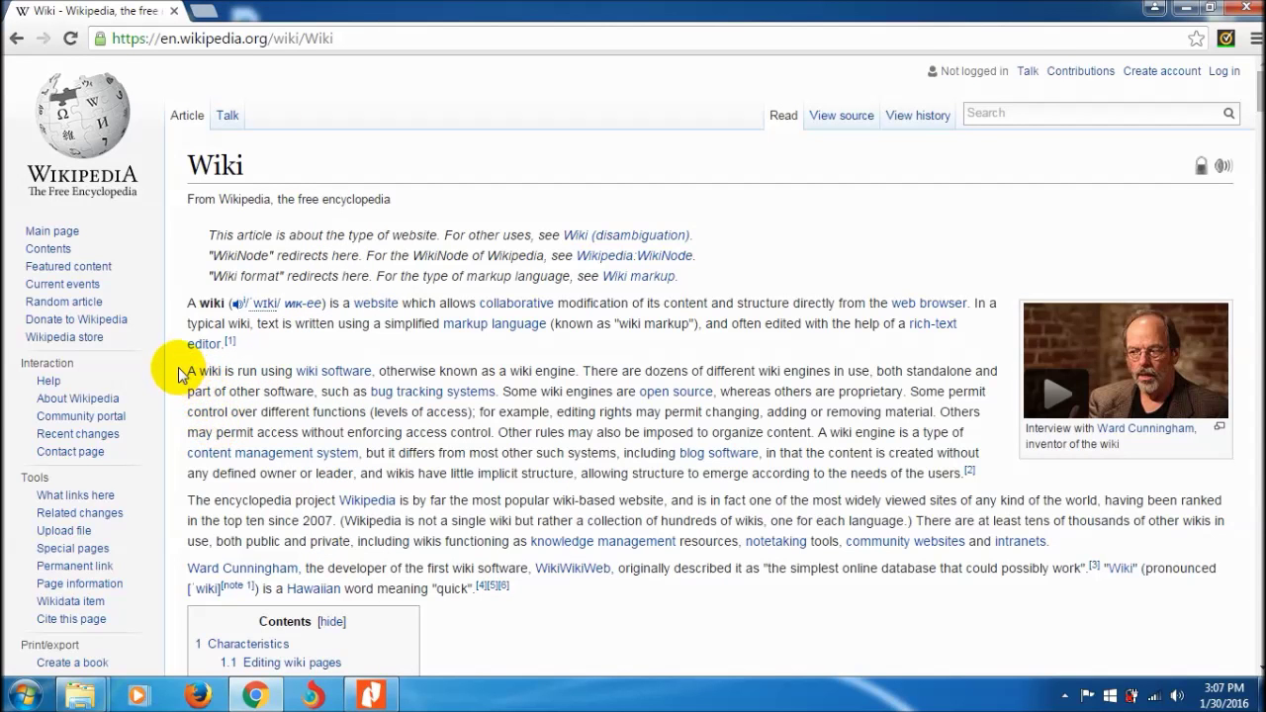
Step: Copy the "A wiki is run…" paragraph of the Wikipedia article to the clipboard
{"action": "left_click_drag", "start_coordinate": [181, 374], "coordinate": [989, 480]}
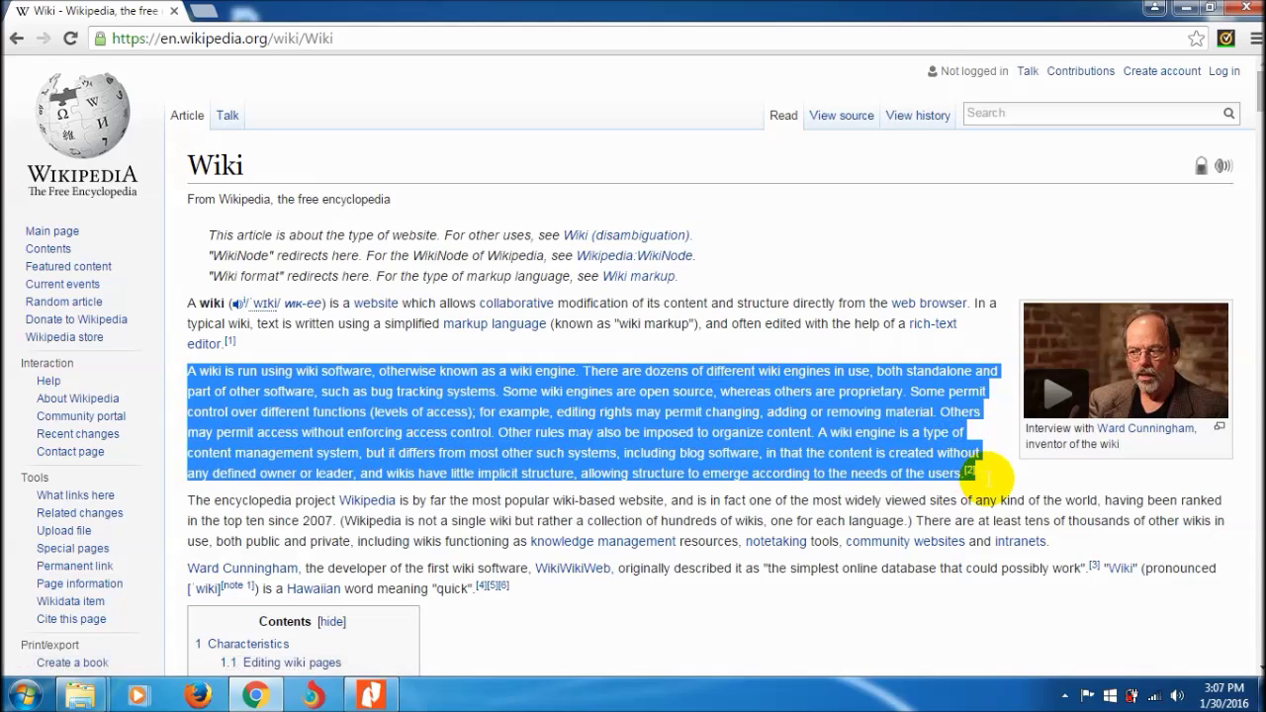
{"action": "right_click", "coordinate": [517, 388]}
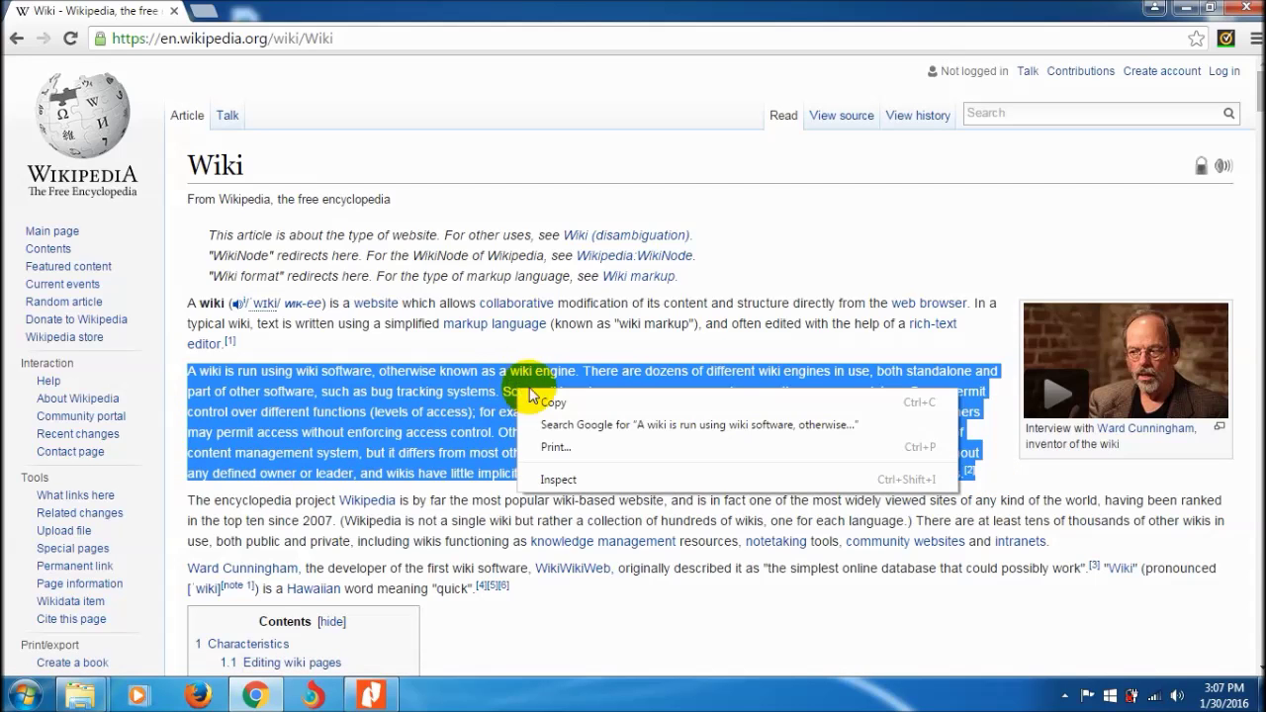
{"action": "left_click", "coordinate": [560, 403]}
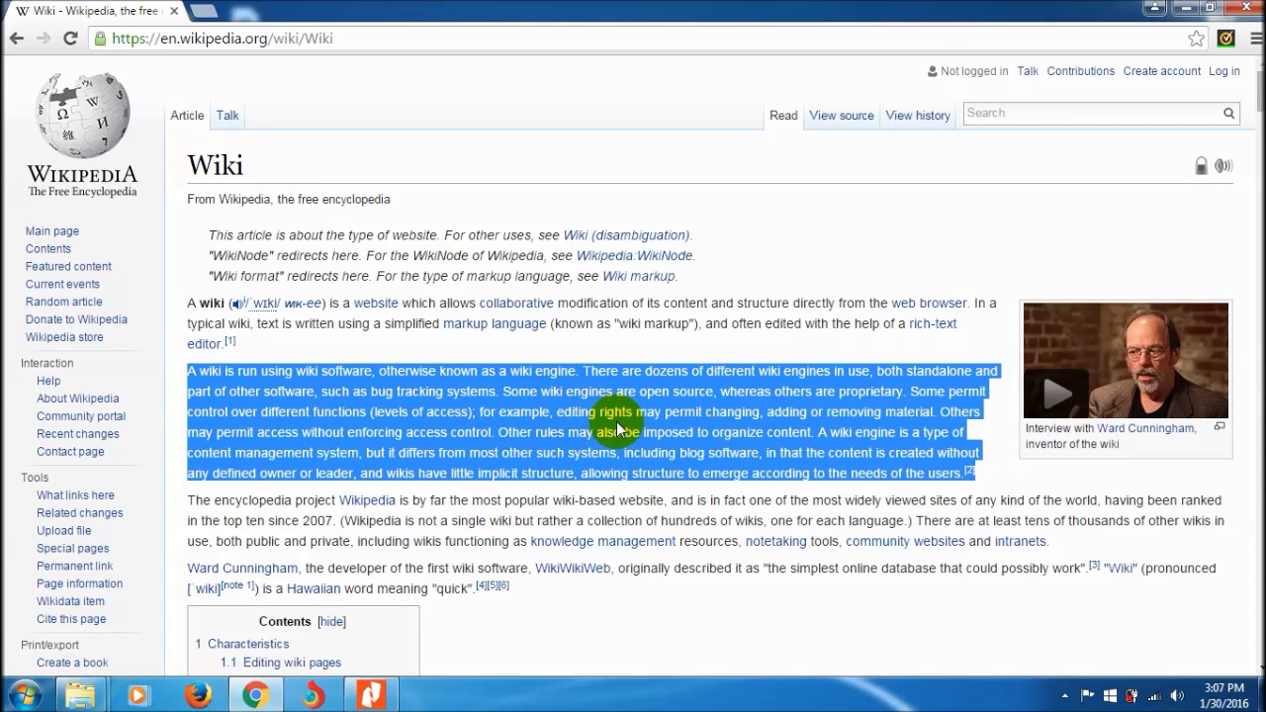
{"action": "left_click", "coordinate": [254, 387]}
Step: Copy the article text from "A wiki" through History and switch back to Nitro Pro 10
{"action": "left_click_drag", "start_coordinate": [188, 305], "coordinate": [633, 683]}
{"action": "right_click", "coordinate": [676, 540]}
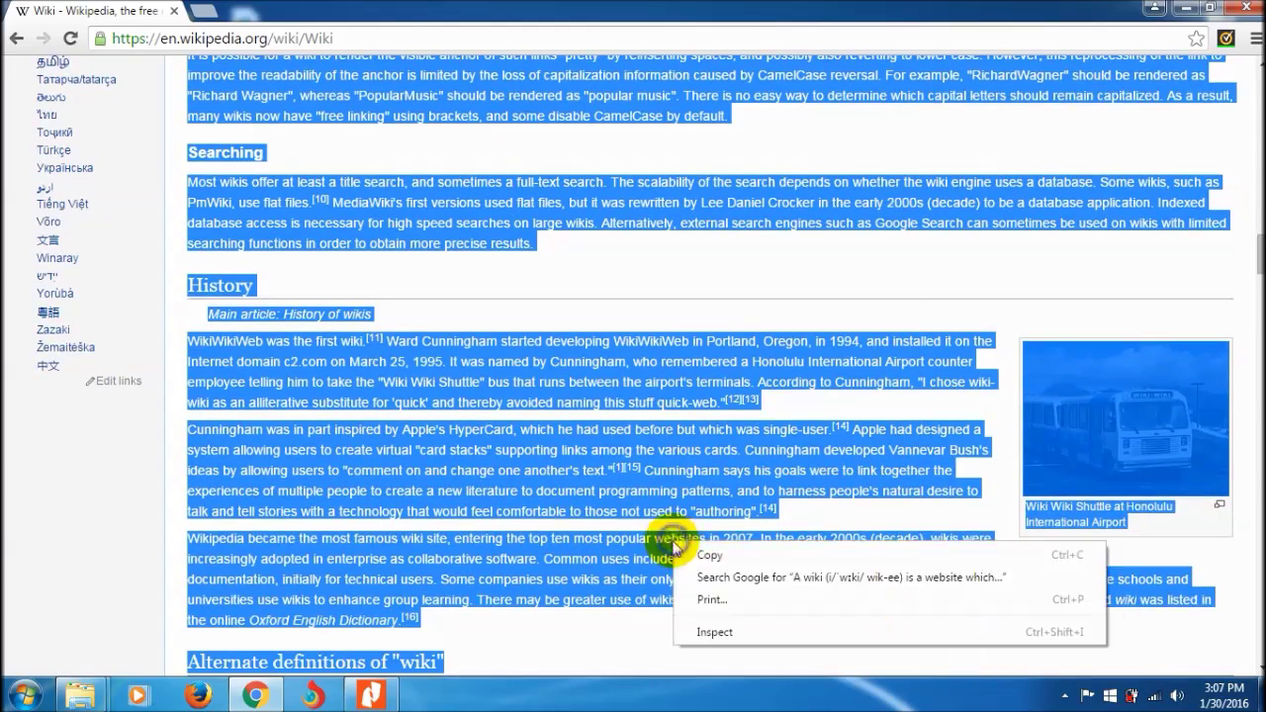
{"action": "left_click", "coordinate": [728, 556]}
{"action": "left_click", "coordinate": [369, 695]}
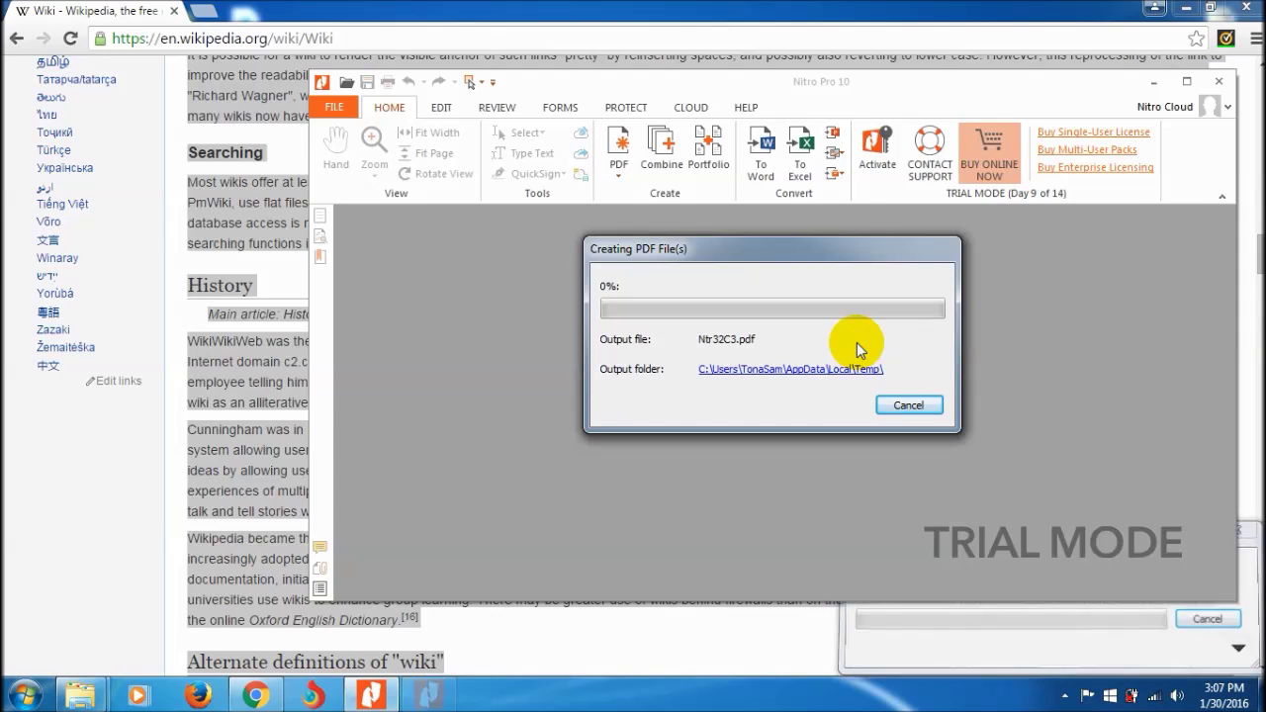
Step: Scroll through the five pages of Untitled.pdf to review the pasted Wikipedia text
{"action": "scroll", "coordinate": [850, 341], "scroll_direction": "down", "scroll_amount": 15}
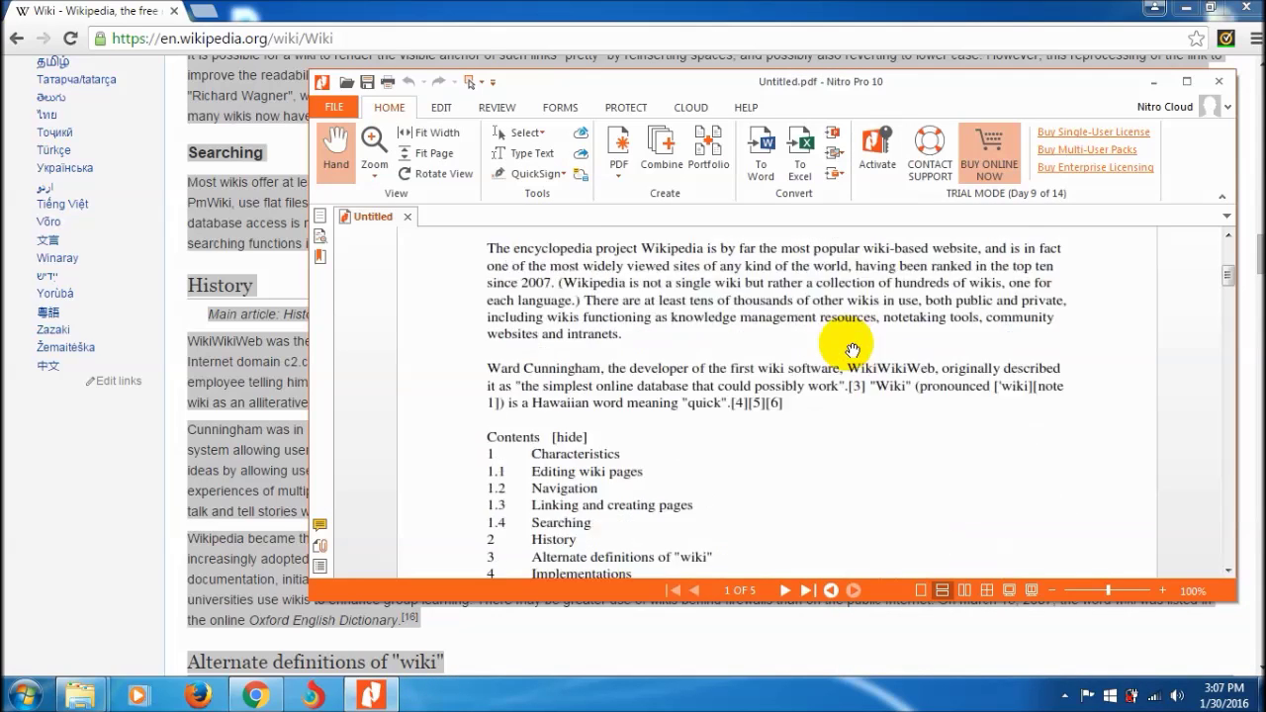
{"action": "scroll", "coordinate": [850, 348], "scroll_direction": "down", "scroll_amount": 20}
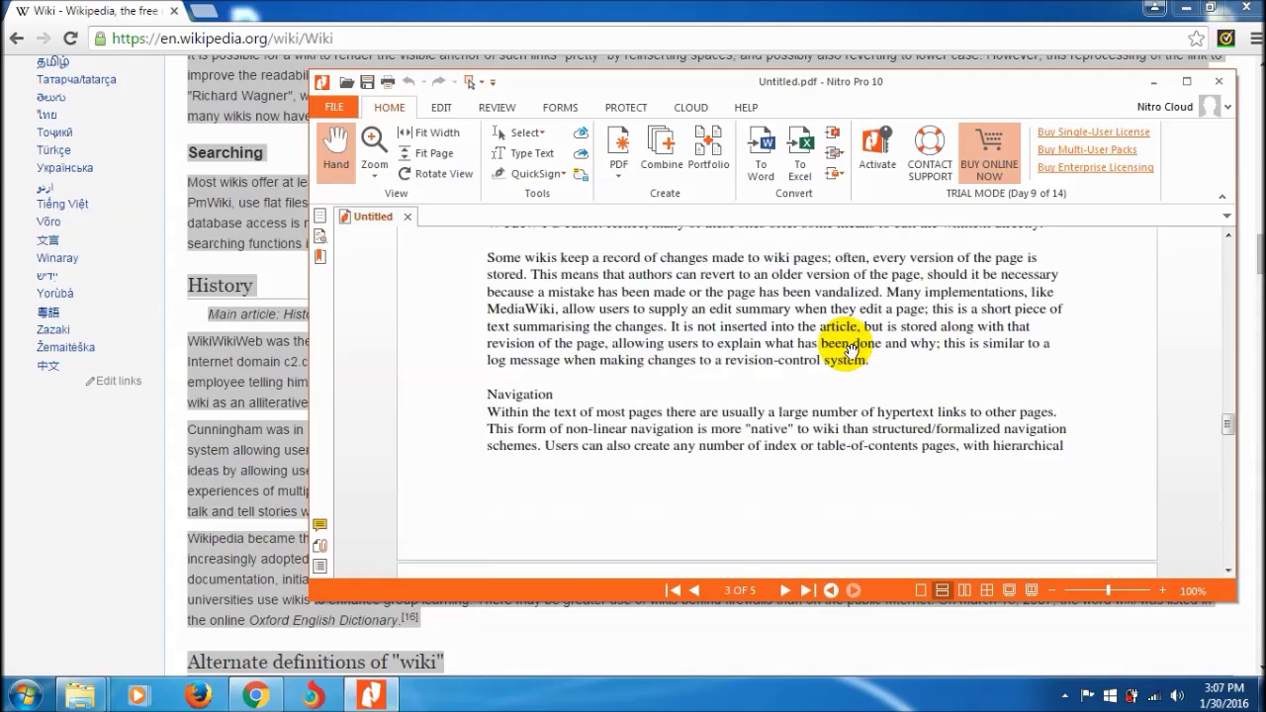
{"action": "scroll", "coordinate": [811, 347], "scroll_direction": "up", "scroll_amount": 20}
{"action": "scroll", "coordinate": [809, 329], "scroll_direction": "up", "scroll_amount": 10}
{"action": "scroll", "coordinate": [836, 279], "scroll_direction": "down", "scroll_amount": 2}
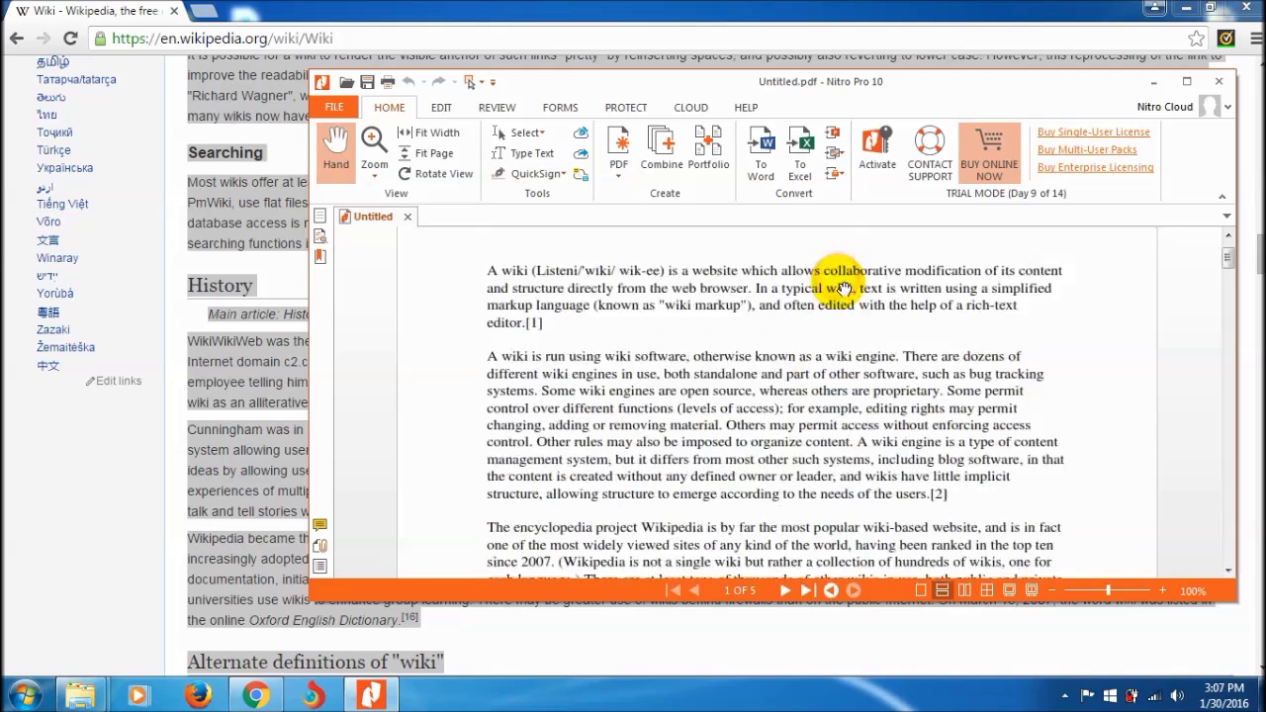
{"action": "scroll", "coordinate": [843, 288], "scroll_direction": "down", "scroll_amount": 15}
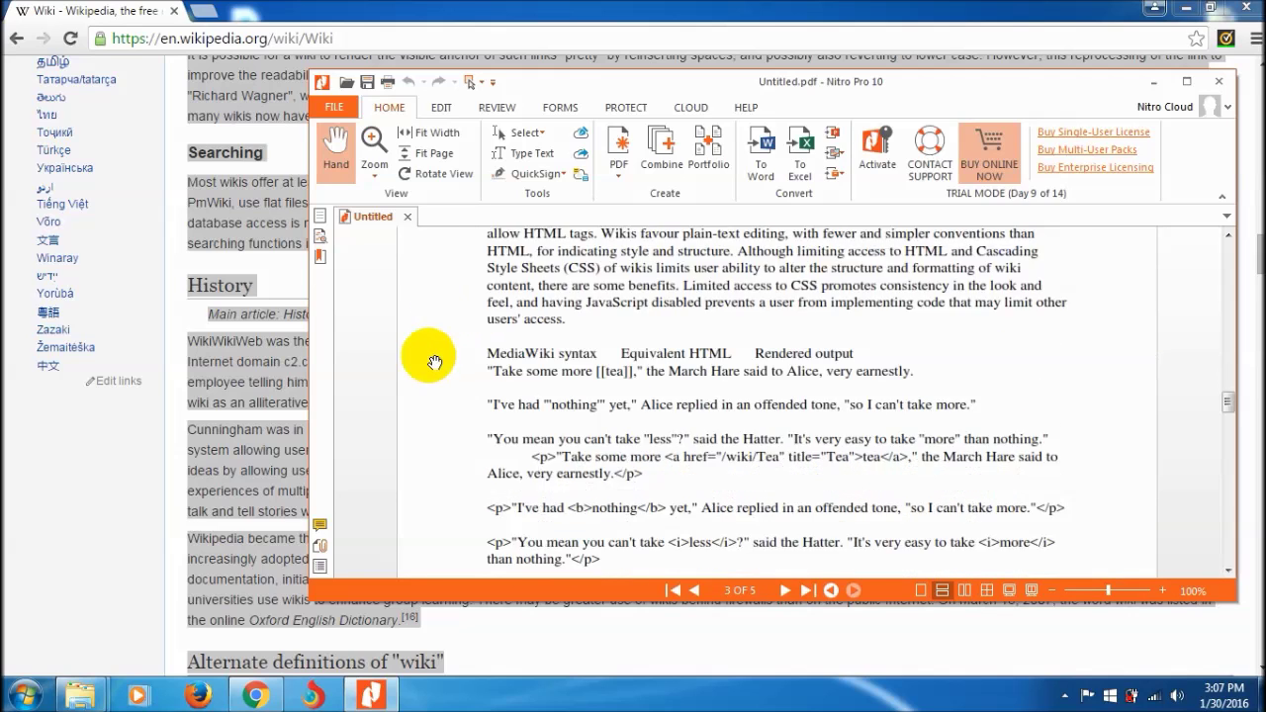
{"action": "scroll", "coordinate": [455, 336], "scroll_direction": "down", "scroll_amount": 5}
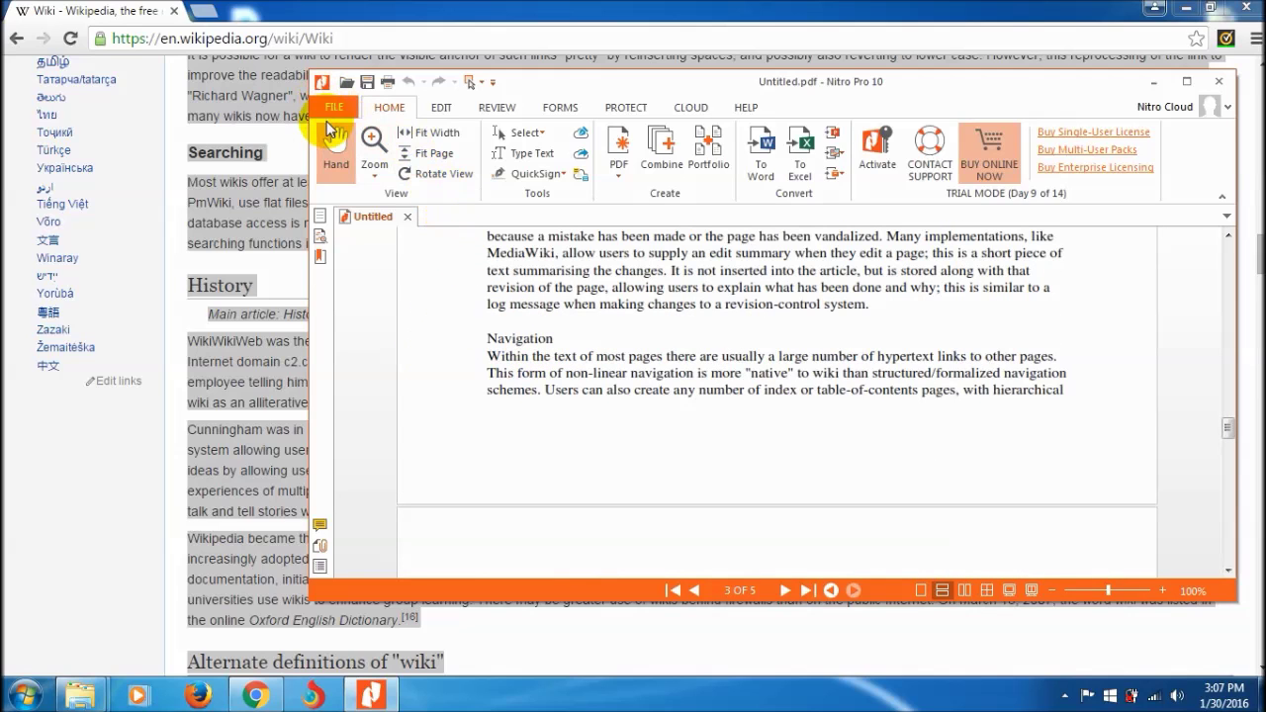
Step: Save the document as Untitled.pdf in the Downloads folder
{"action": "left_click", "coordinate": [334, 107]}
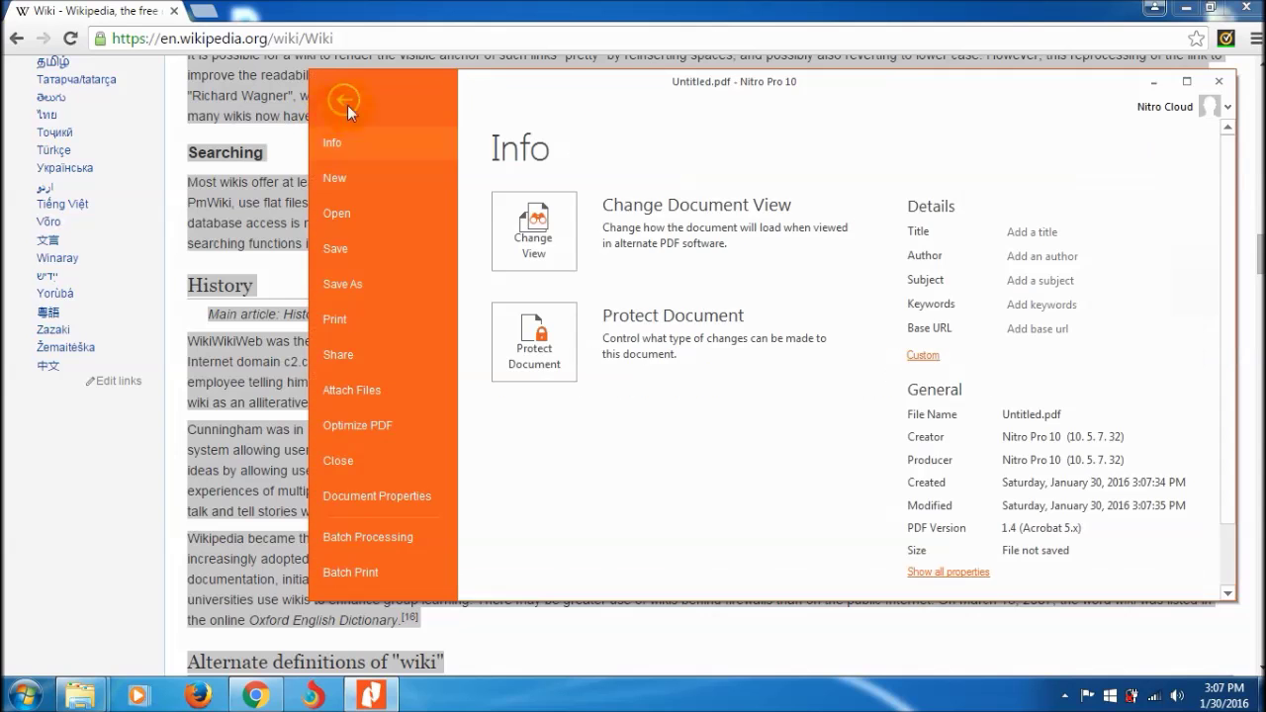
{"action": "left_click", "coordinate": [1186, 8]}
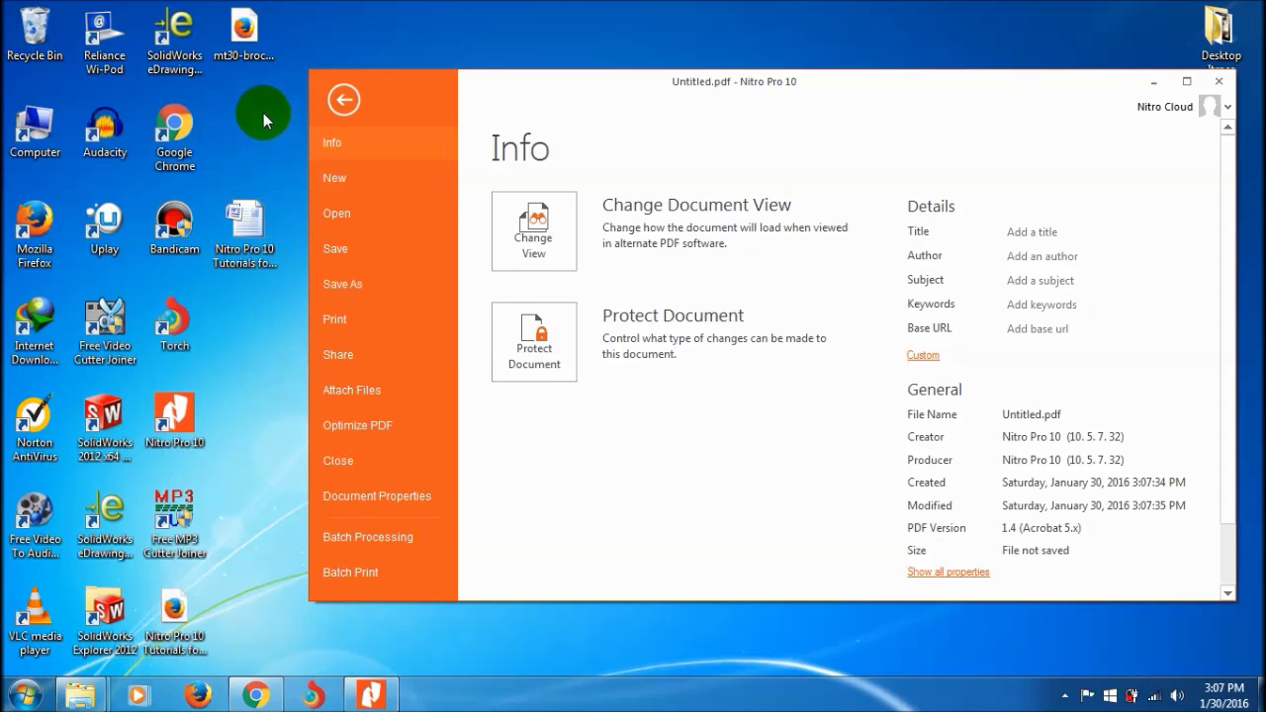
{"action": "left_click_drag", "start_coordinate": [176, 609], "coordinate": [566, 469]}
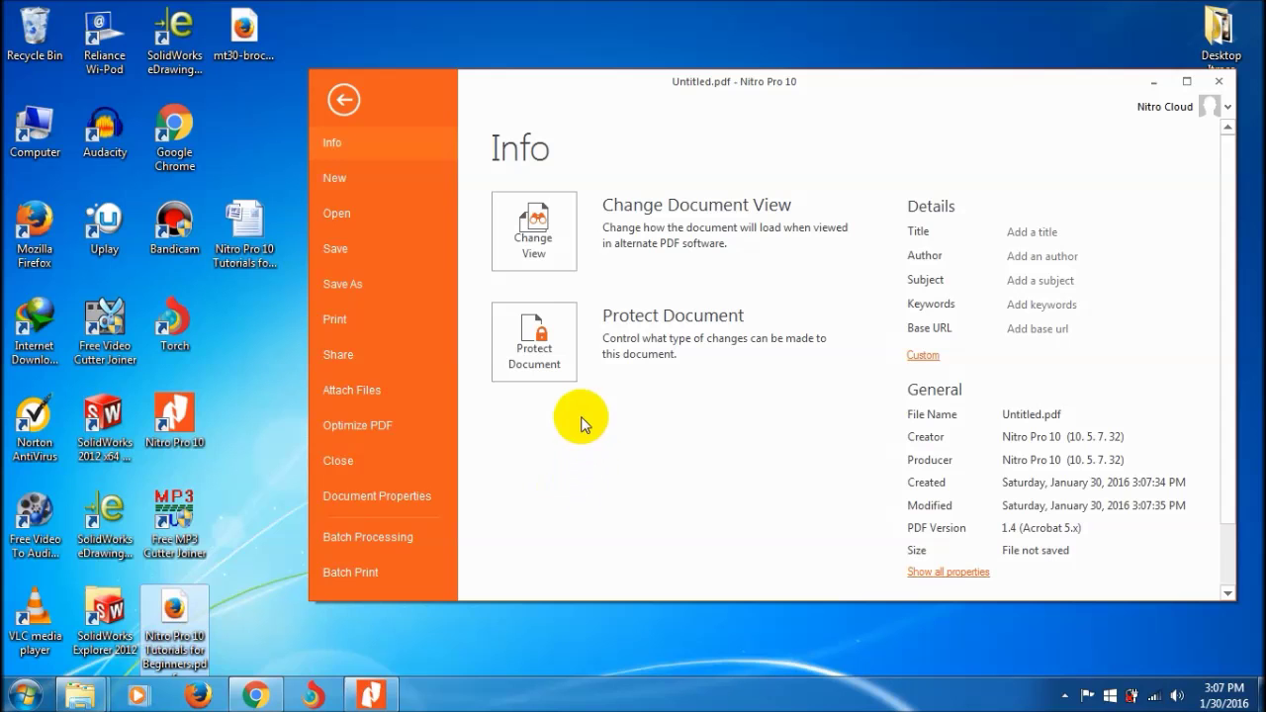
{"action": "left_click_drag", "start_coordinate": [581, 423], "coordinate": [371, 695]}
{"action": "left_click", "coordinate": [371, 695]}
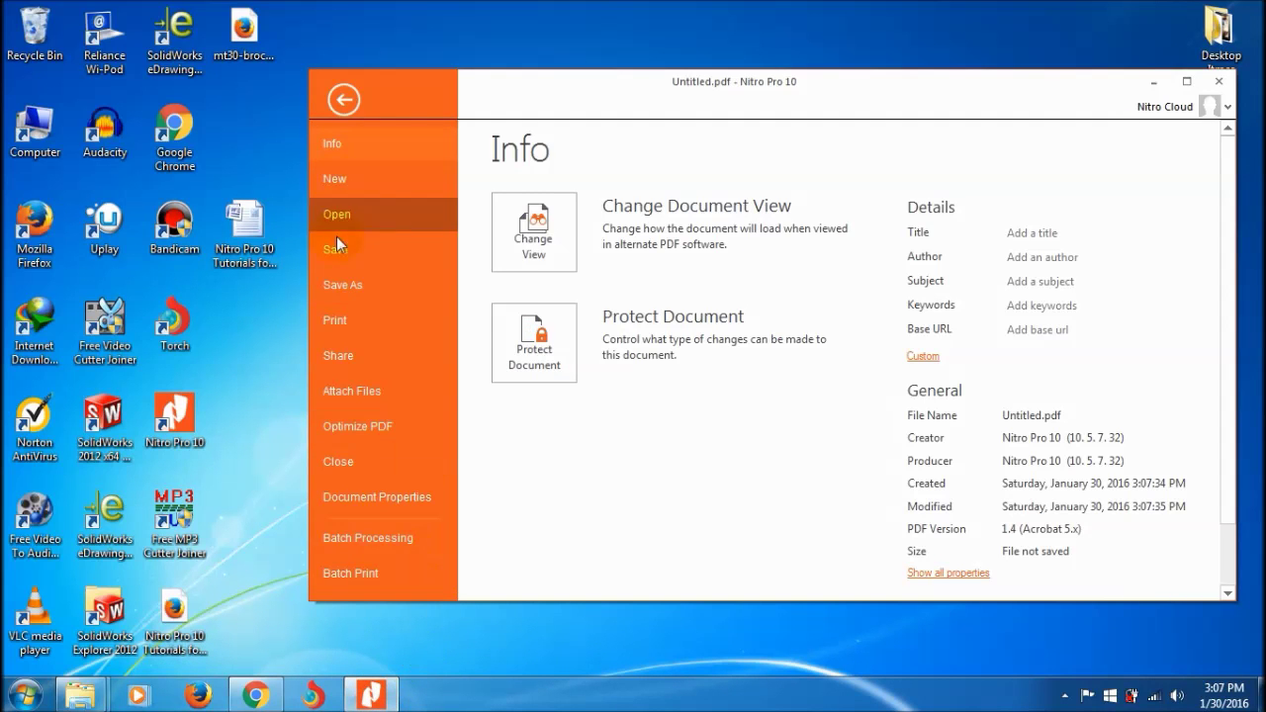
{"action": "left_click", "coordinate": [336, 284]}
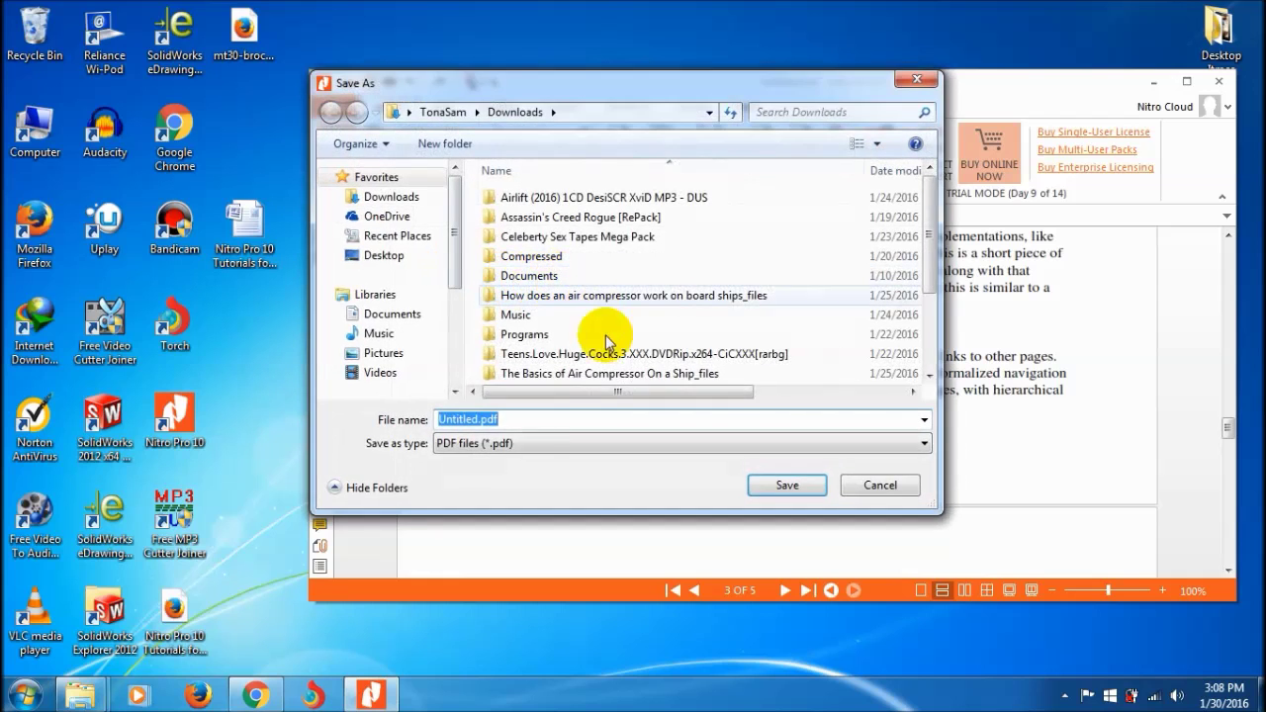
{"action": "left_click", "coordinate": [785, 483]}
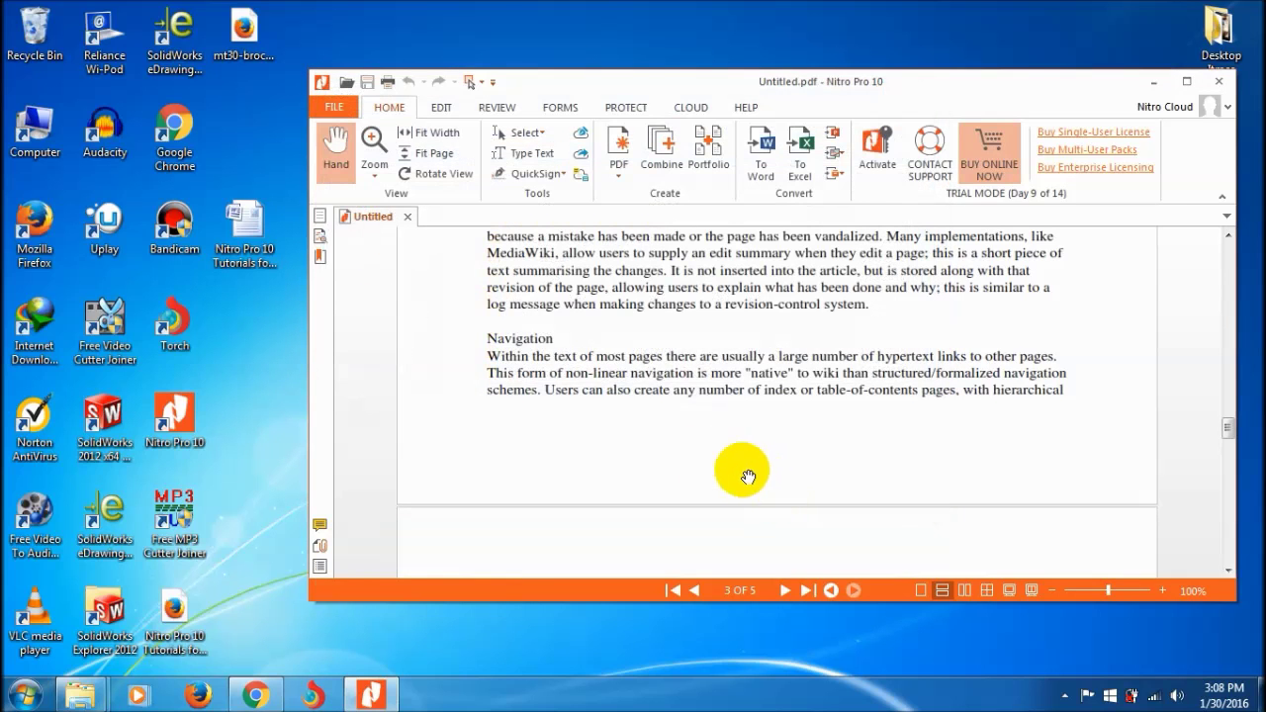
Step: Save another copy of Untitled.pdf to the Desktop via Save As
{"action": "left_click", "coordinate": [334, 107]}
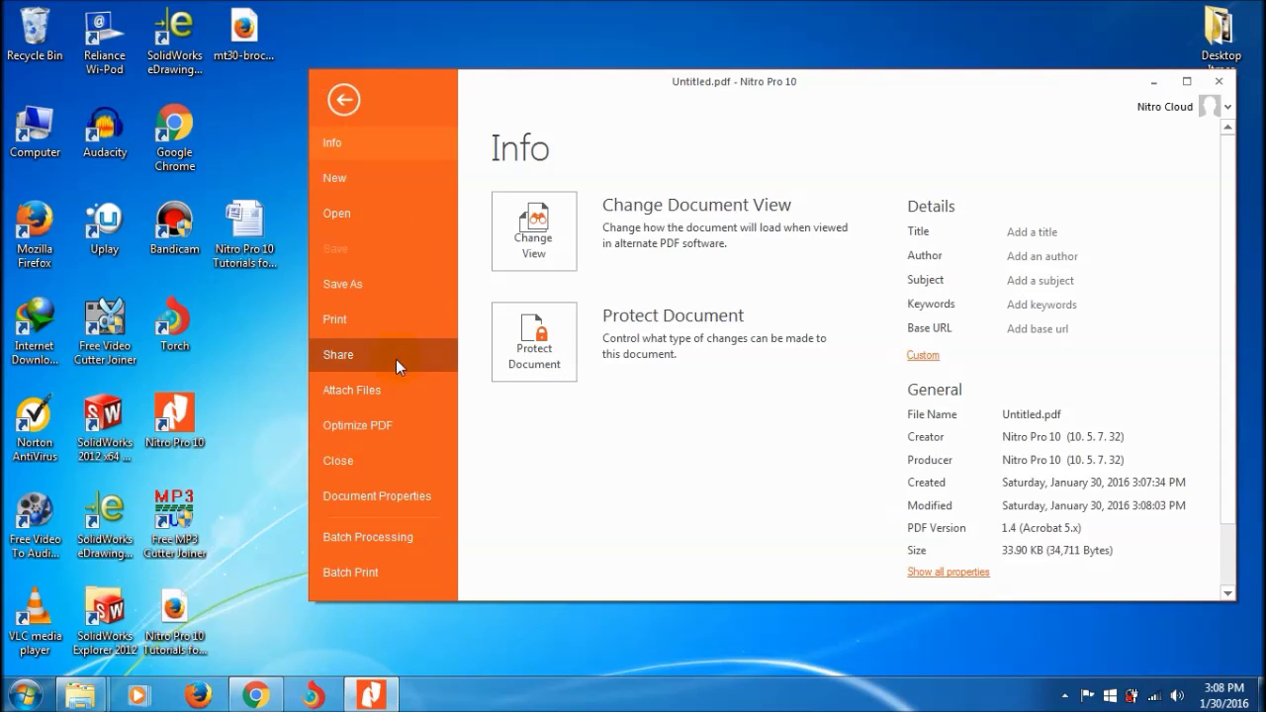
{"action": "left_click", "coordinate": [386, 285]}
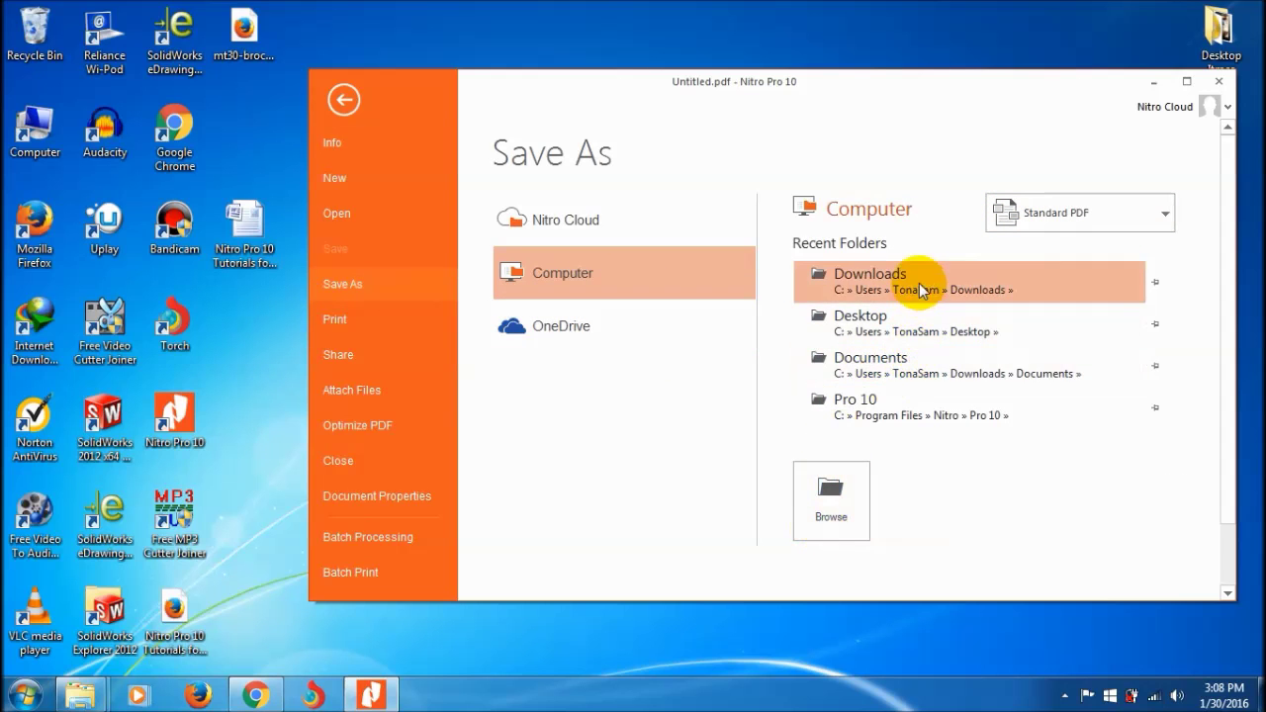
{"action": "left_click", "coordinate": [863, 318]}
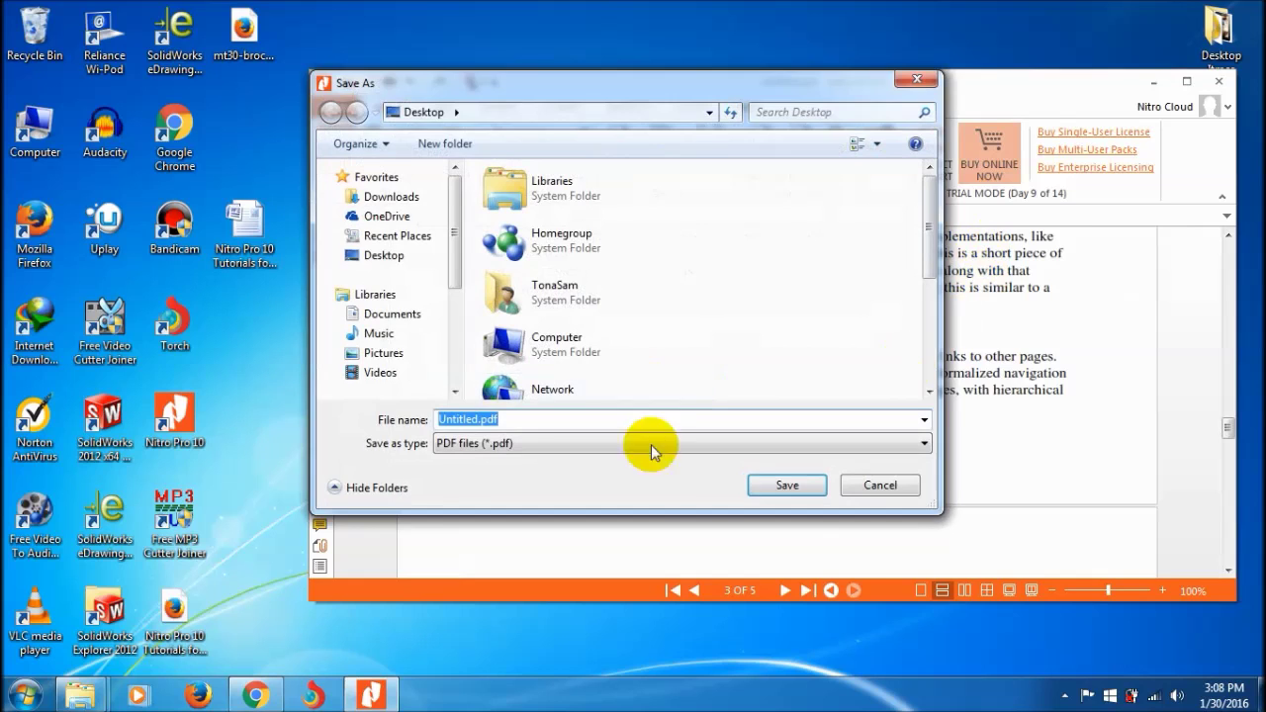
{"action": "left_click", "coordinate": [791, 484]}
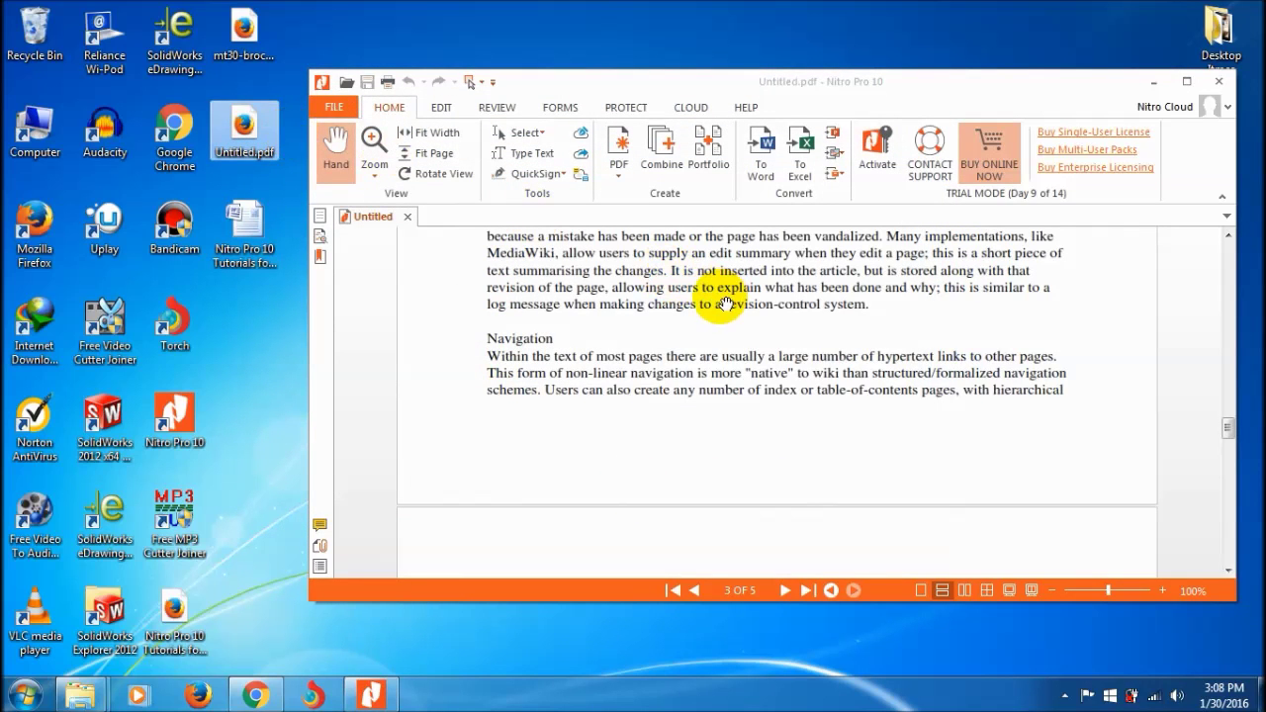
Step: Open the desktop's Untitled.pdf in Firefox and scroll through its wiki text pages
{"action": "left_click", "coordinate": [1153, 81]}
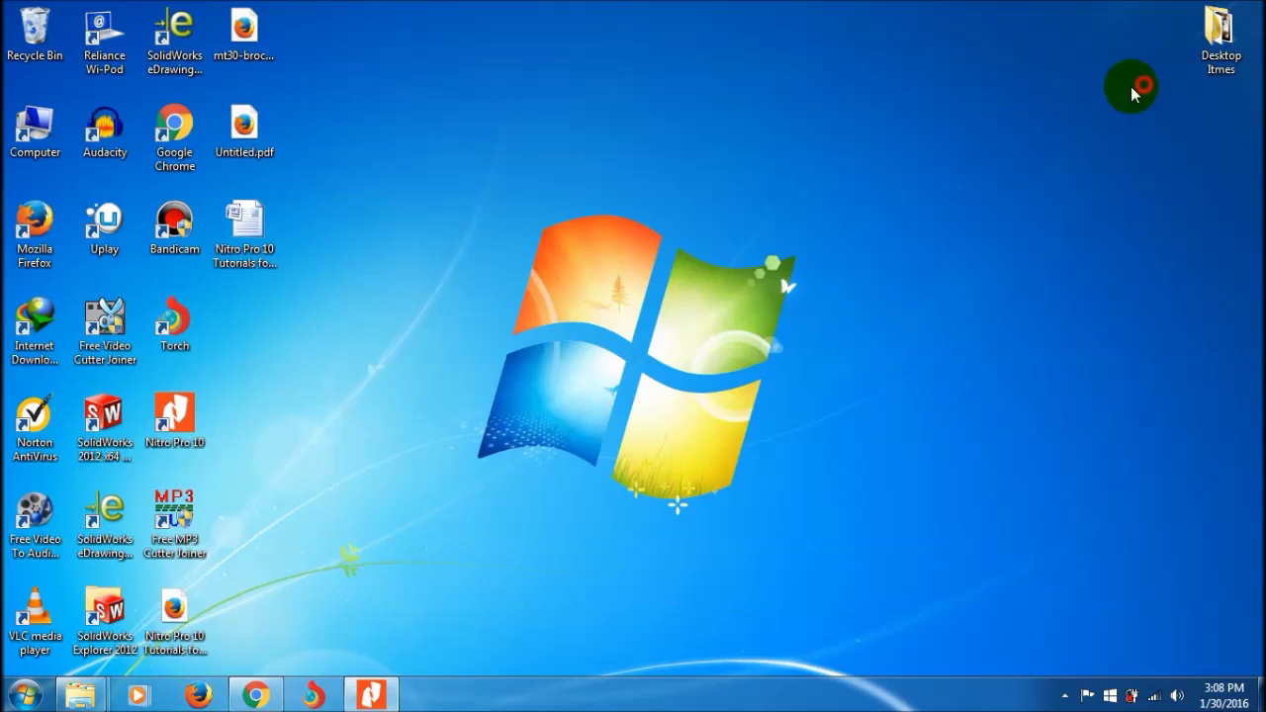
{"action": "right_click", "coordinate": [830, 121]}
{"action": "right_click", "coordinate": [806, 149]}
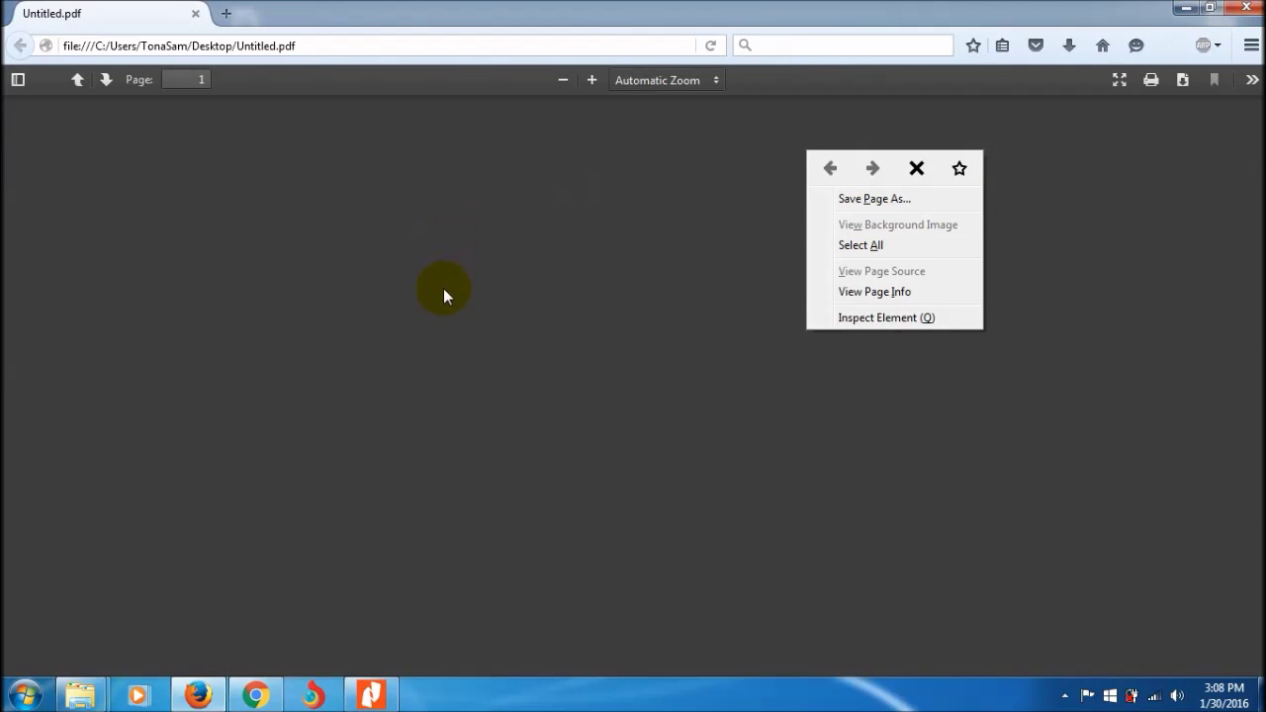
{"action": "left_click", "coordinate": [444, 287]}
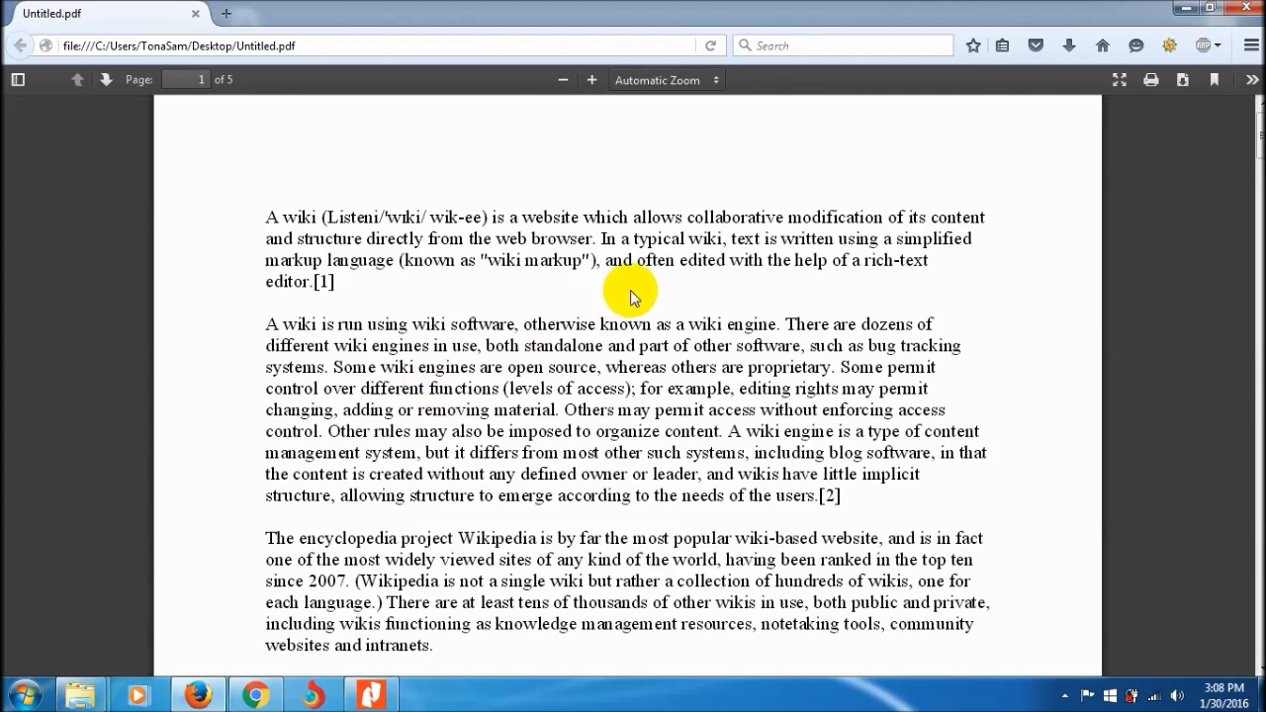
{"action": "scroll", "coordinate": [630, 289], "scroll_direction": "down", "scroll_amount": 5}
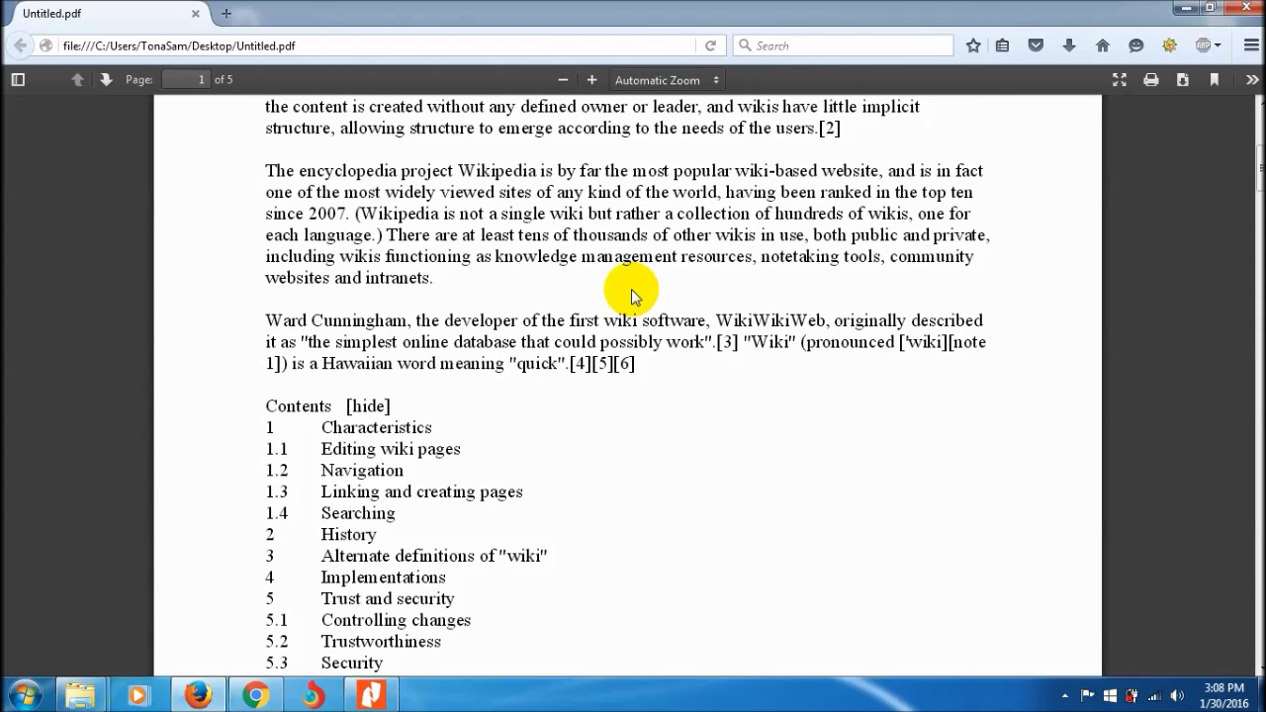
{"action": "scroll", "coordinate": [631, 288], "scroll_direction": "down", "scroll_amount": 8}
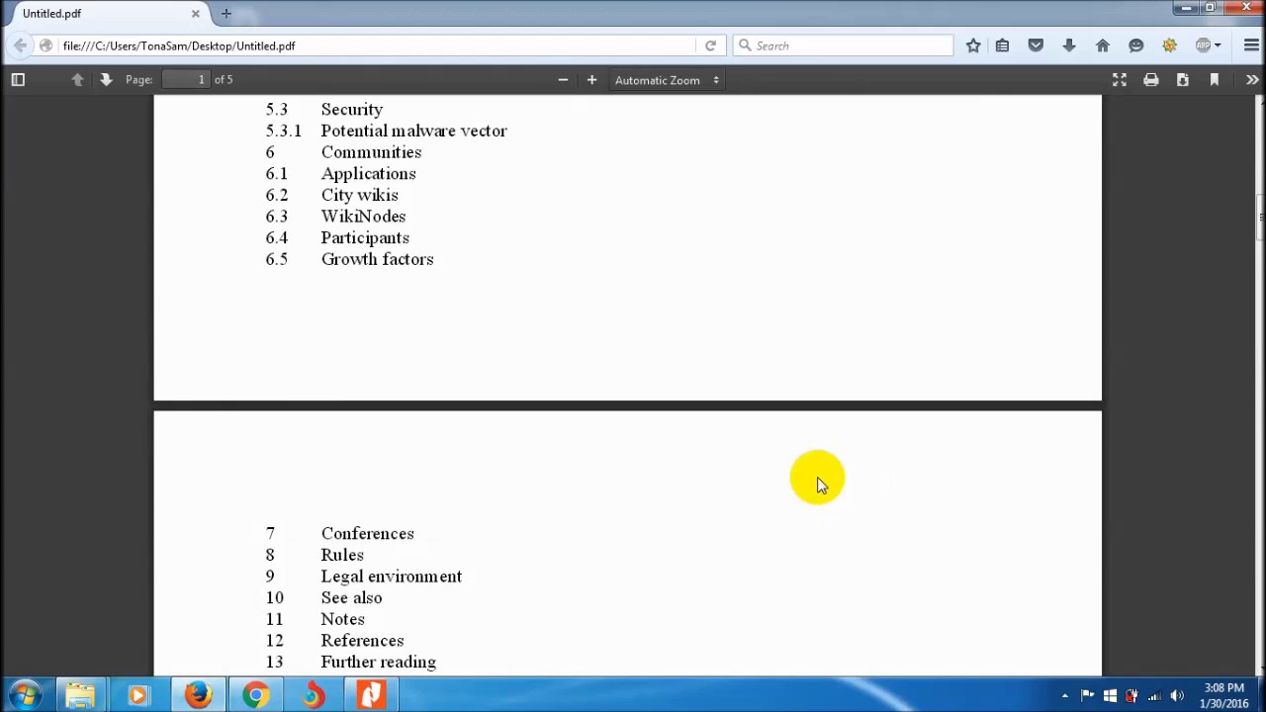
{"action": "scroll", "coordinate": [817, 477], "scroll_direction": "down", "scroll_amount": 10}
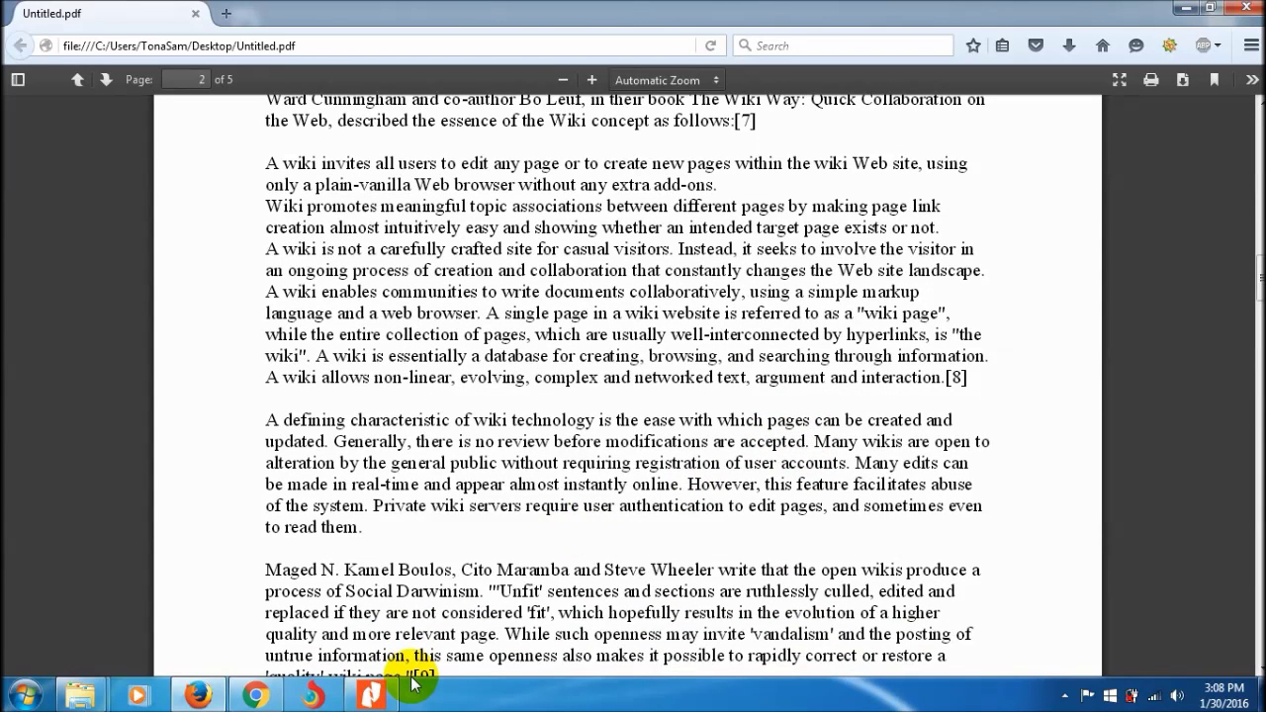
{"action": "left_click", "coordinate": [706, 378]}
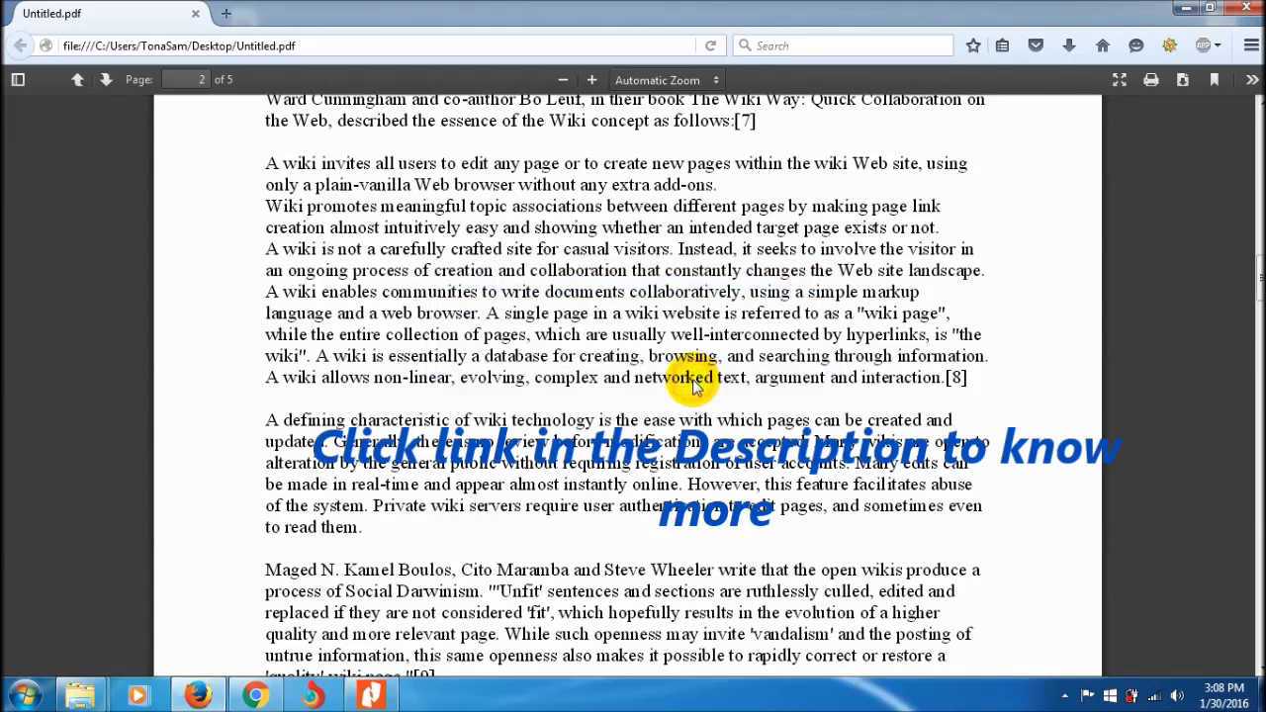
Step: Switch from Firefox back to Nitro Pro and scroll Untitled.pdf up toward the Contents list
{"action": "left_click", "coordinate": [386, 700]}
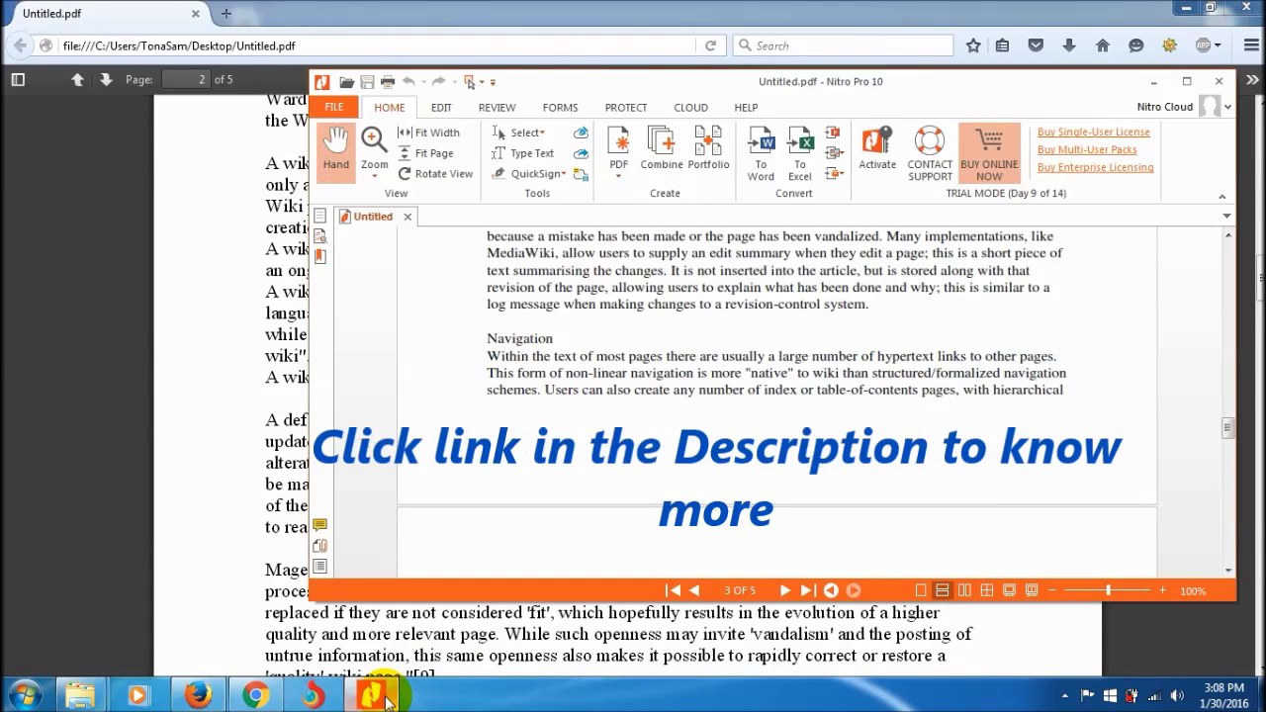
{"action": "scroll", "coordinate": [890, 396], "scroll_direction": "down", "scroll_amount": 8}
{"action": "scroll", "coordinate": [898, 415], "scroll_direction": "up", "scroll_amount": 12}
{"action": "scroll", "coordinate": [898, 416], "scroll_direction": "up", "scroll_amount": 10}
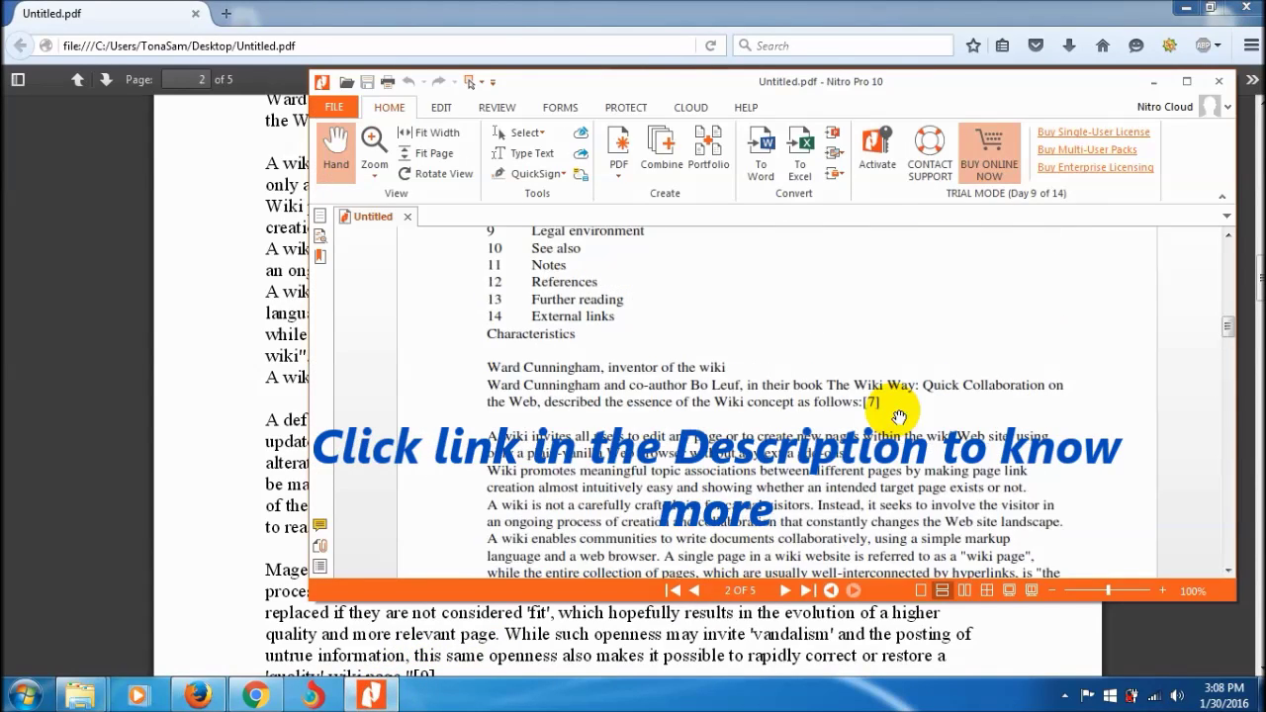